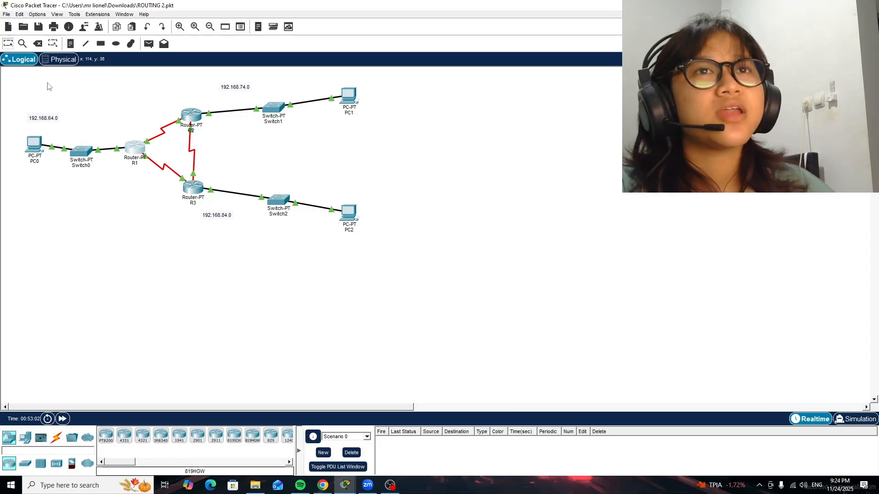
- Examine the three-router topology and the interface addresses of routers R1, R2 and R3
{"action": "left_click_drag", "start_coordinate": [17, 78], "coordinate": [458, 240]}
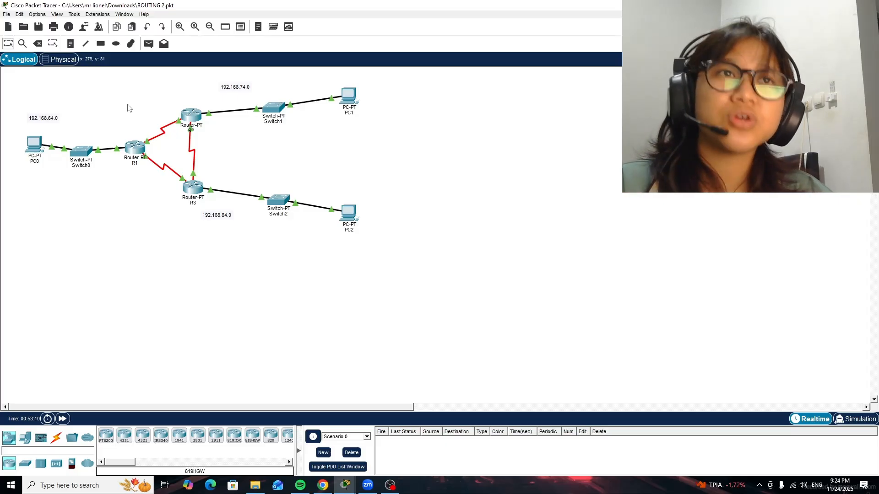
{"action": "left_click_drag", "start_coordinate": [154, 109], "coordinate": [23, 188]}
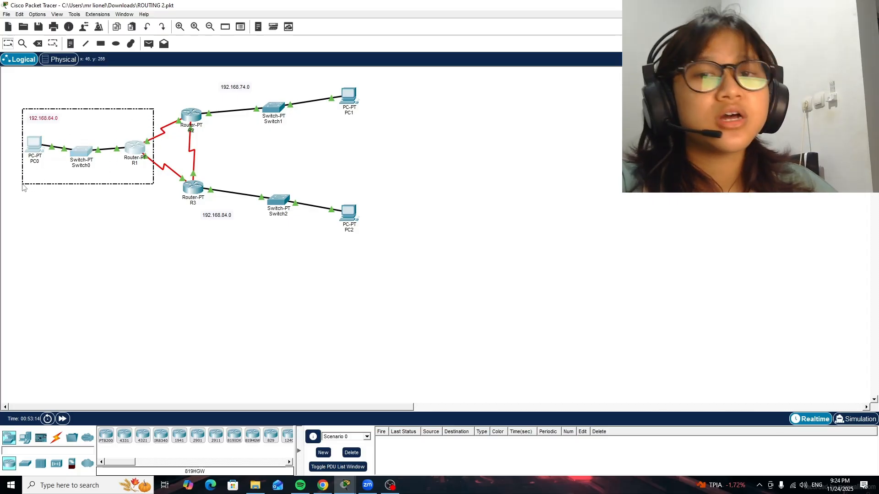
{"action": "left_click_drag", "start_coordinate": [23, 188], "coordinate": [21, 187]}
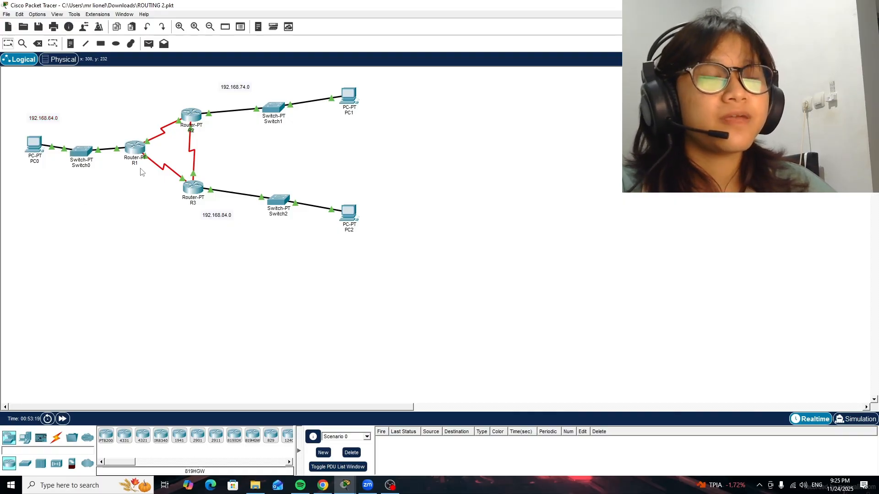
{"action": "mouse_move", "coordinate": [138, 149]}
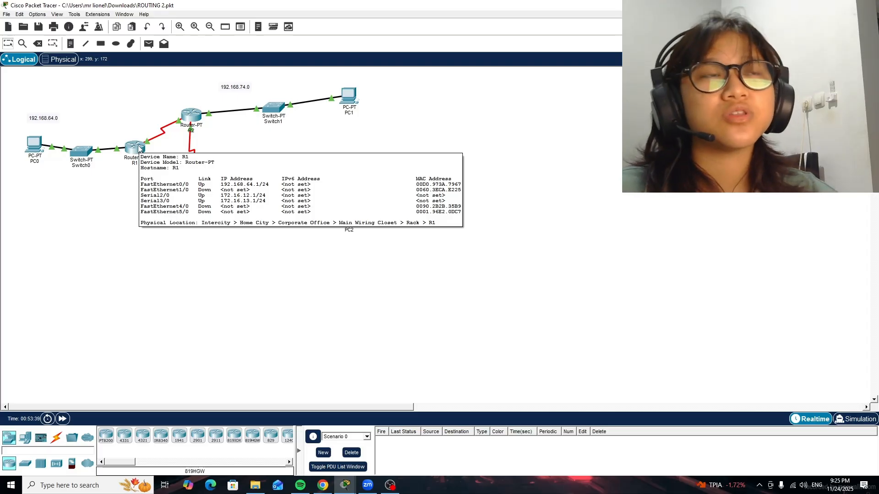
{"action": "mouse_move", "coordinate": [187, 117]}
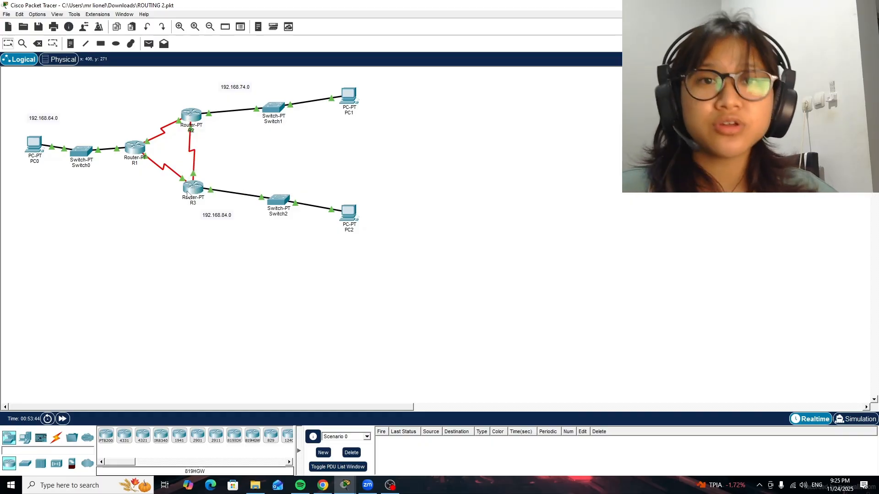
{"action": "mouse_move", "coordinate": [188, 195]}
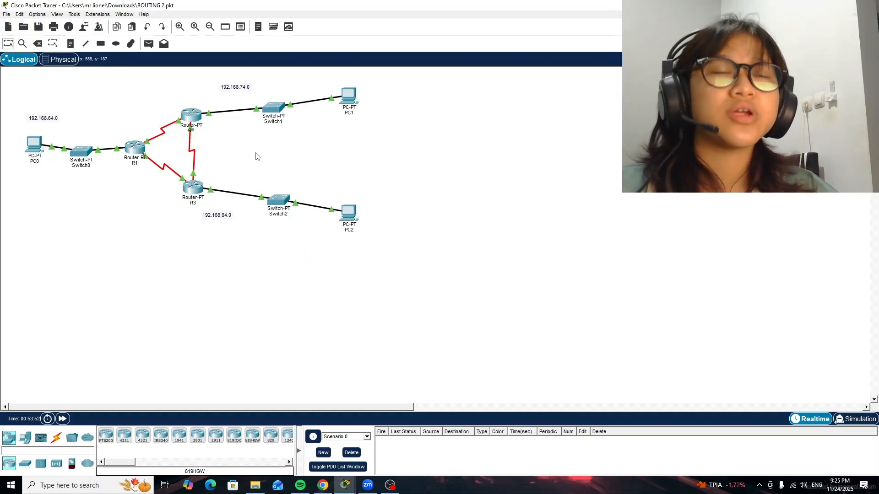
- Review router R1's static routes, comparing the pair via 172.16.12.2 with the pair via 172.16.13.2, and close its configuration
{"action": "left_click", "coordinate": [135, 147]}
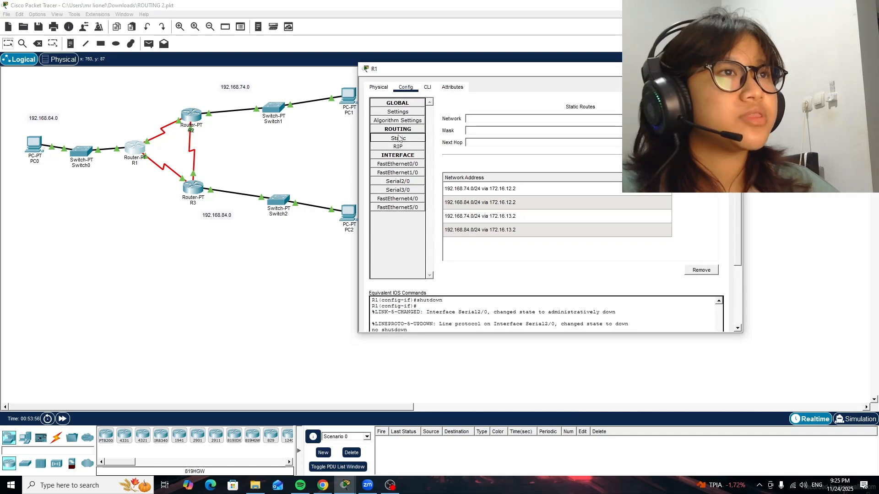
{"action": "left_click_drag", "start_coordinate": [547, 73], "coordinate": [537, 32]}
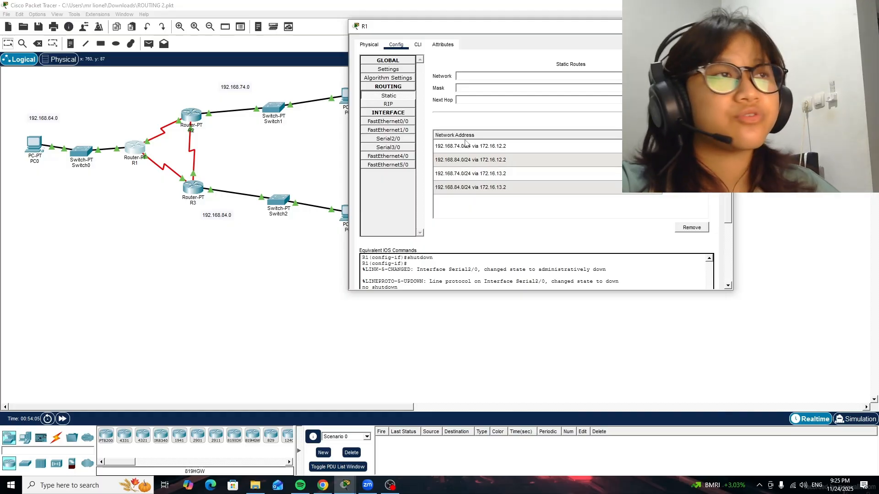
{"action": "left_click_drag", "start_coordinate": [455, 148], "coordinate": [463, 158]}
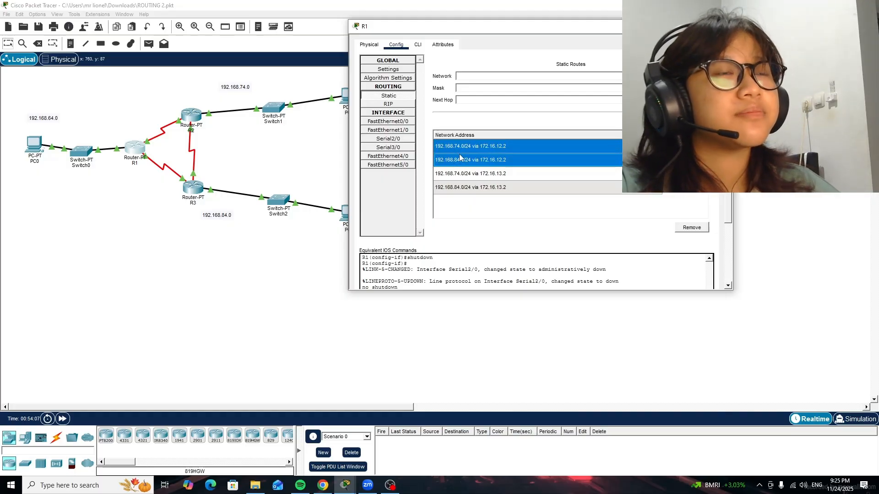
{"action": "left_click", "coordinate": [477, 285]}
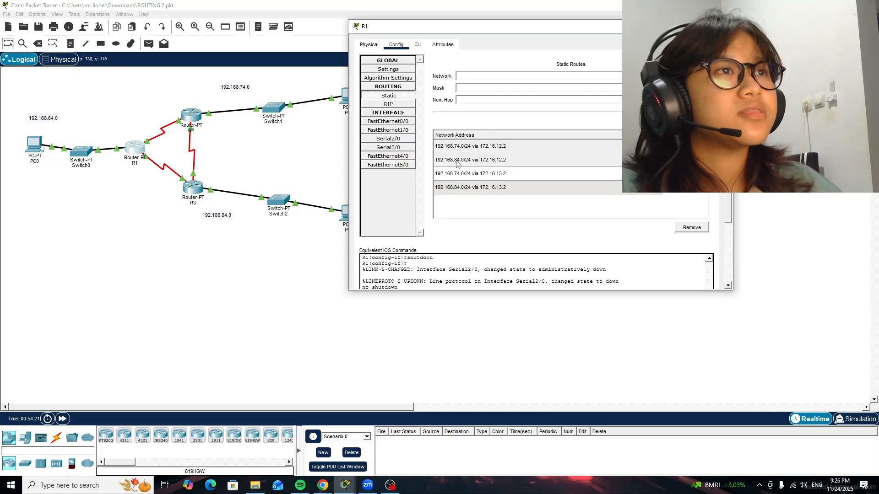
{"action": "left_click_drag", "start_coordinate": [455, 175], "coordinate": [472, 196]}
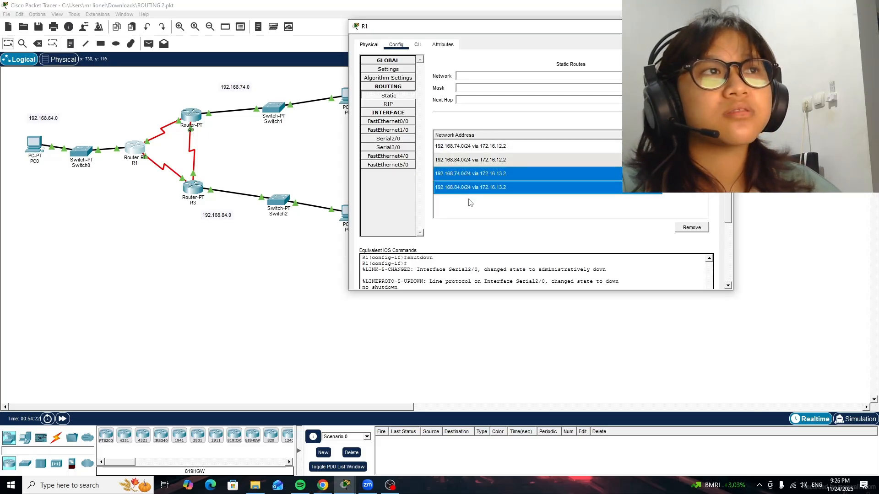
{"action": "left_click", "coordinate": [467, 207]}
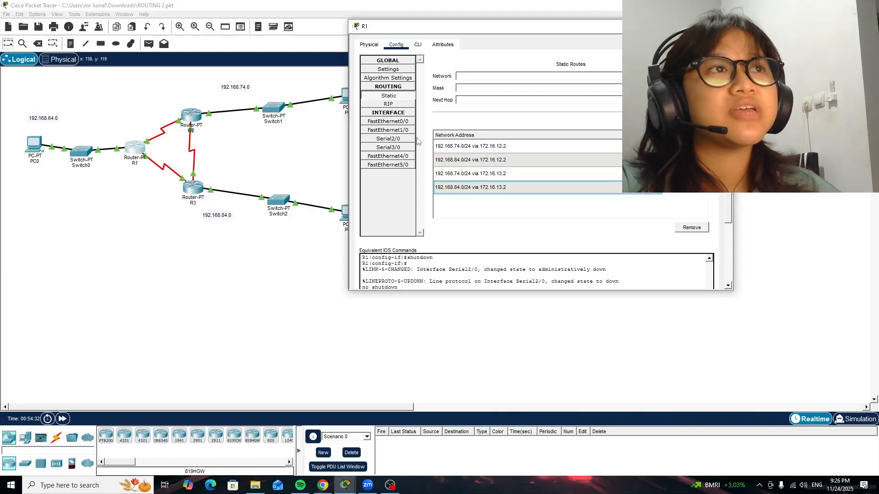
{"action": "left_click", "coordinate": [470, 146]}
{"action": "left_click", "coordinate": [476, 160], "text": "shift"}
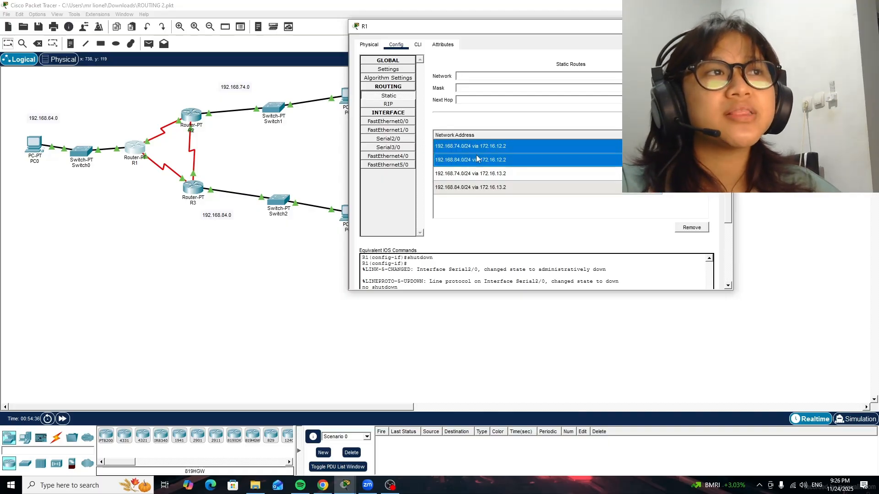
{"action": "left_click", "coordinate": [476, 174]}
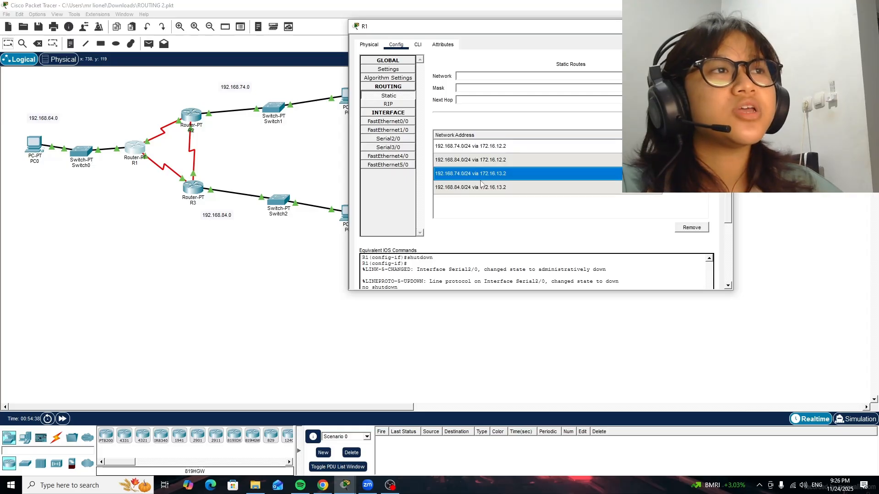
{"action": "left_click", "coordinate": [483, 187], "text": "shift"}
{"action": "left_click", "coordinate": [489, 218]}
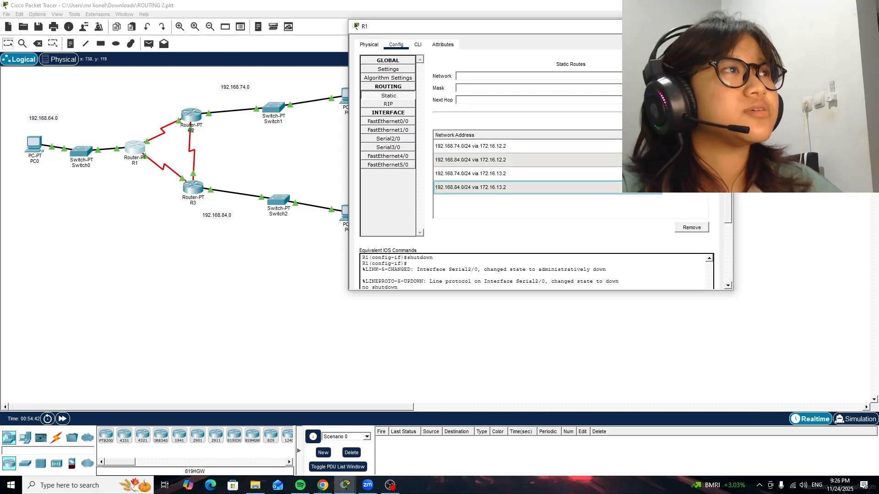
{"action": "left_click", "coordinate": [722, 26]}
- From PC0's command prompt, ping 192.168.74.10 and 192.168.84.10, and close the PC0 window
{"action": "left_click", "coordinate": [41, 141]}
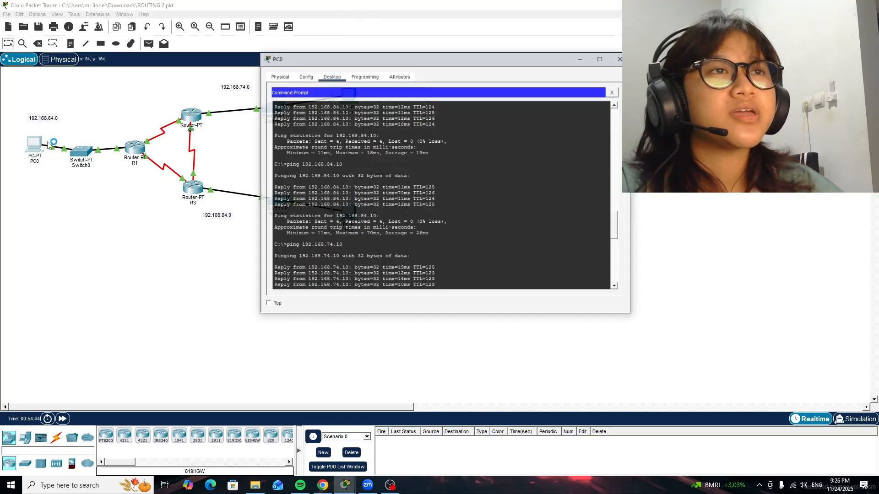
{"action": "scroll", "coordinate": [422, 257], "scroll_direction": "down", "scroll_amount": 5}
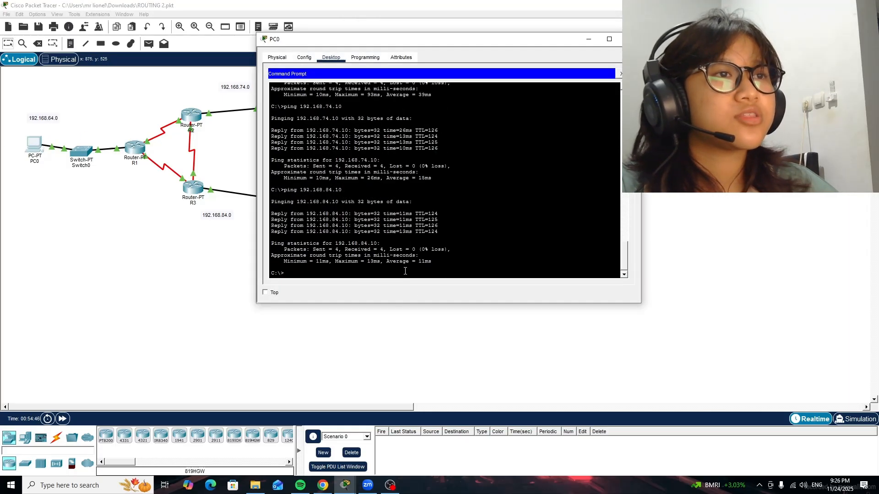
{"action": "left_click", "coordinate": [406, 271]}
{"action": "key", "text": "Up"}
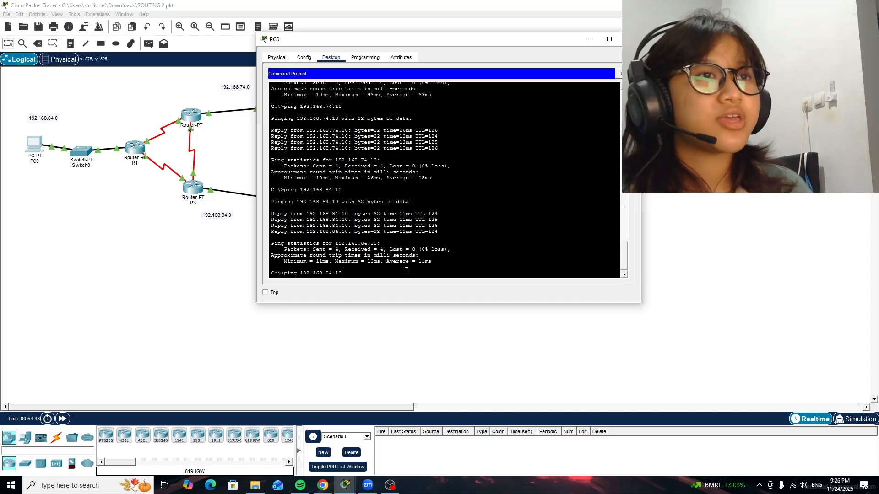
{"action": "key", "text": "Return"}
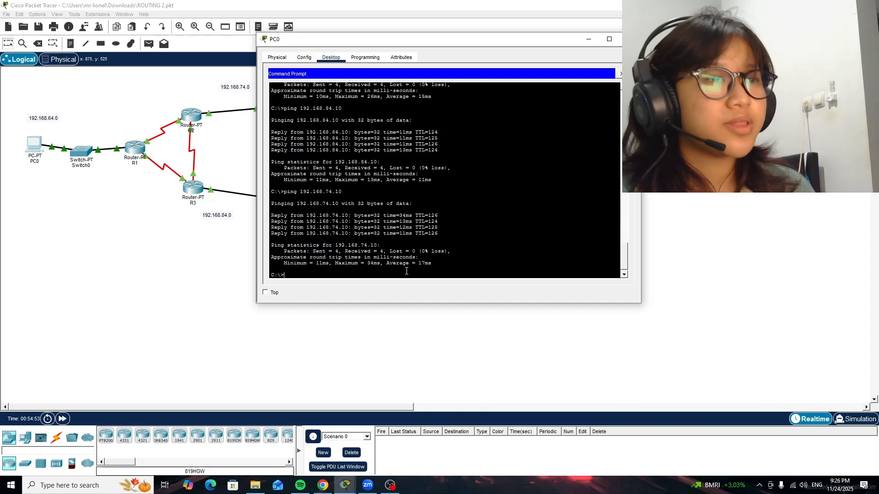
{"action": "key", "text": "Up"}
{"action": "key", "text": "Up"}
{"action": "key", "text": "Return"}
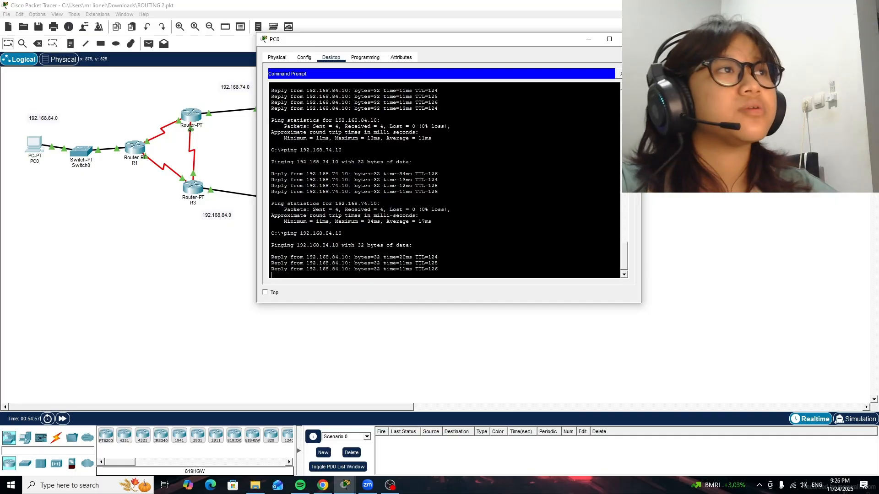
{"action": "left_click", "coordinate": [630, 39]}
- From PC1's command prompt, ping 192.168.64.10 and 192.168.84.10, and close the PC1 window
{"action": "left_click", "coordinate": [345, 98]}
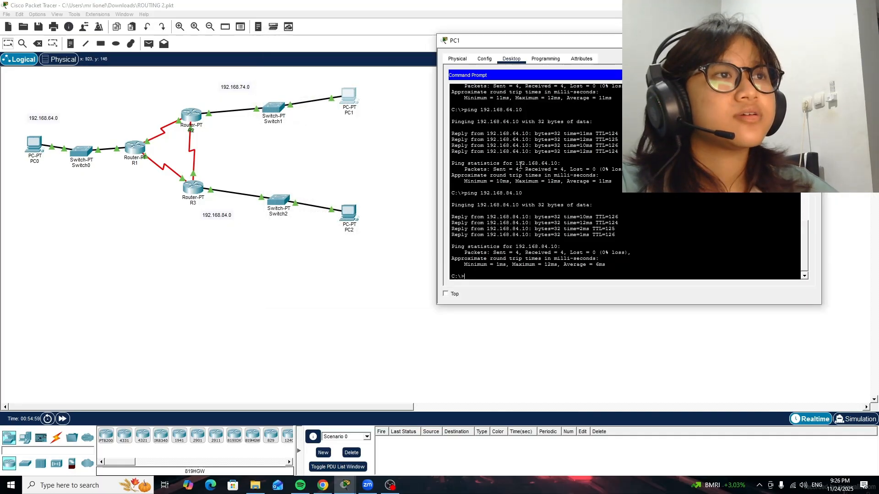
{"action": "key", "text": "Up"}
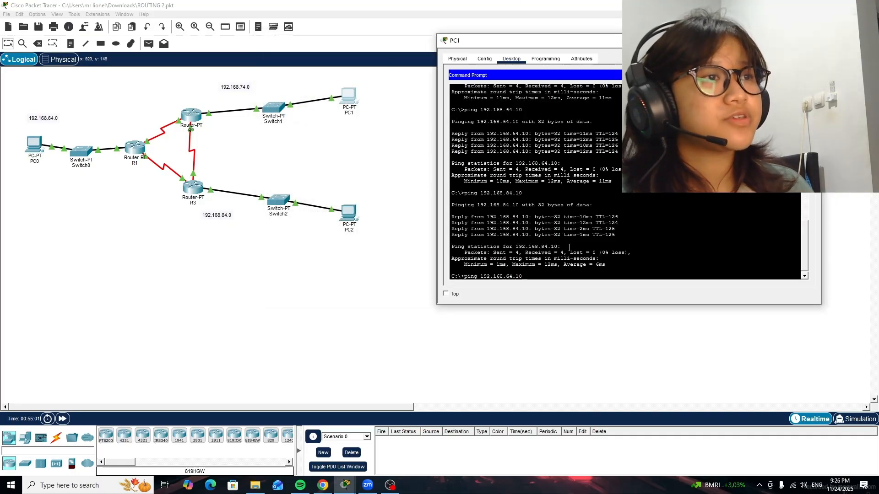
{"action": "key", "text": "Return"}
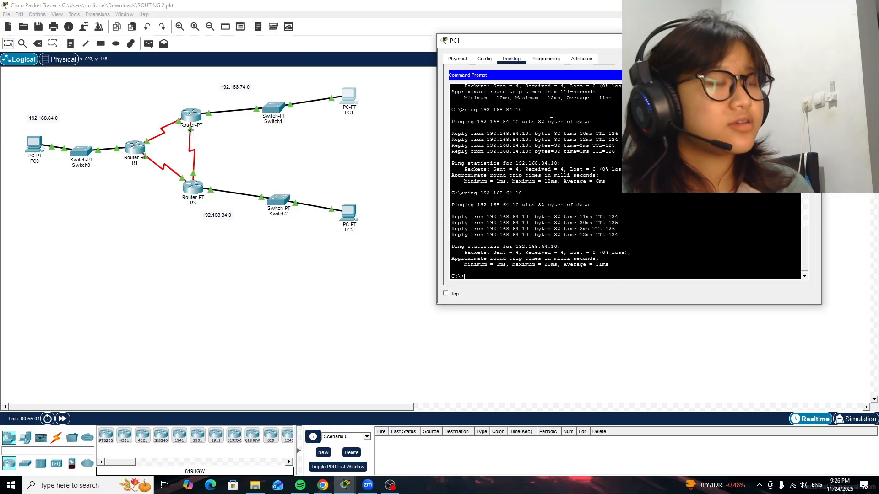
{"action": "key", "text": "Up"}
{"action": "key", "text": "Up"}
{"action": "key", "text": "Return"}
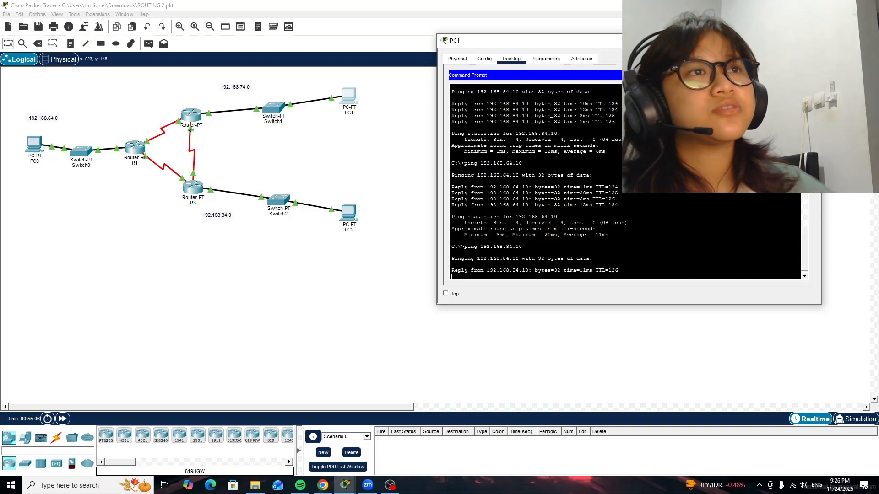
{"action": "left_click", "coordinate": [769, 41]}
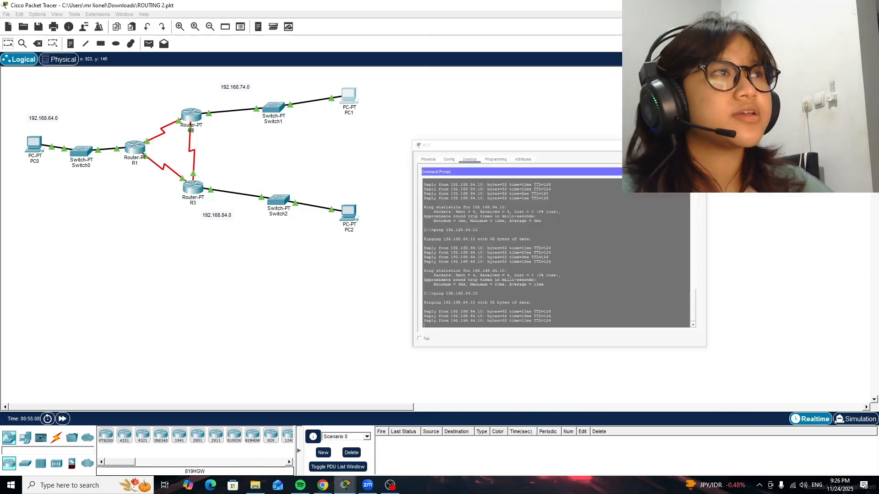
- From PC2's command prompt, ping 192.168.64.10 and 192.168.74.10, and close the PC2 window
{"action": "left_click", "coordinate": [350, 212]}
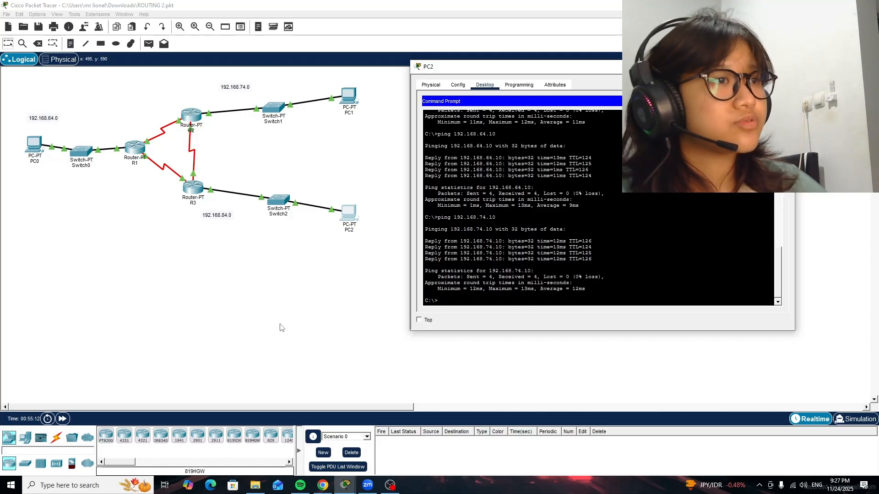
{"action": "key", "text": "Up"}
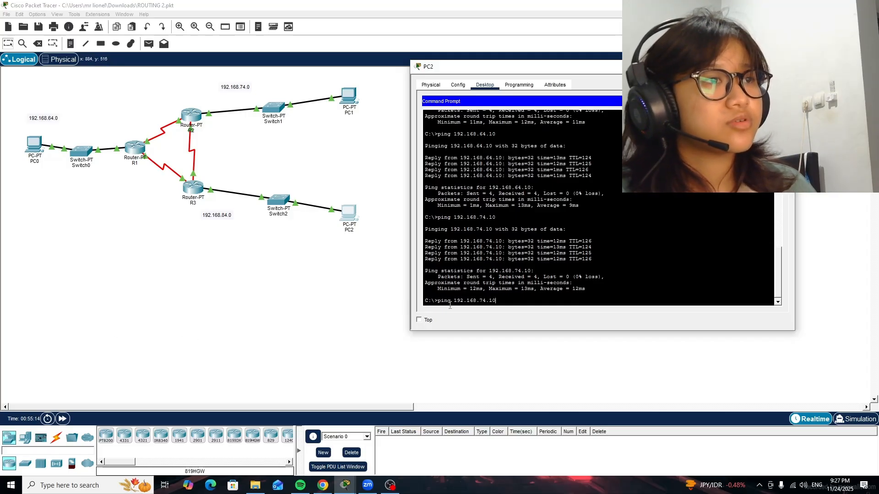
{"action": "key", "text": "Return"}
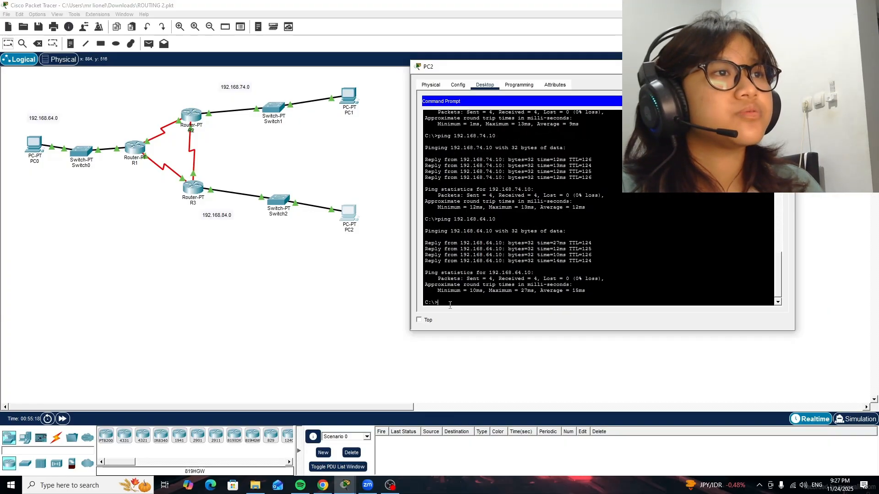
{"action": "key", "text": "Up"}
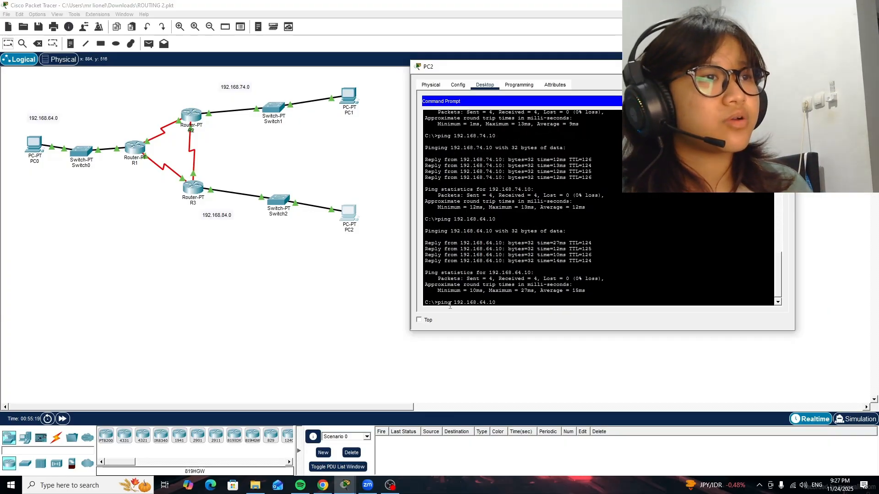
{"action": "key", "text": "Return"}
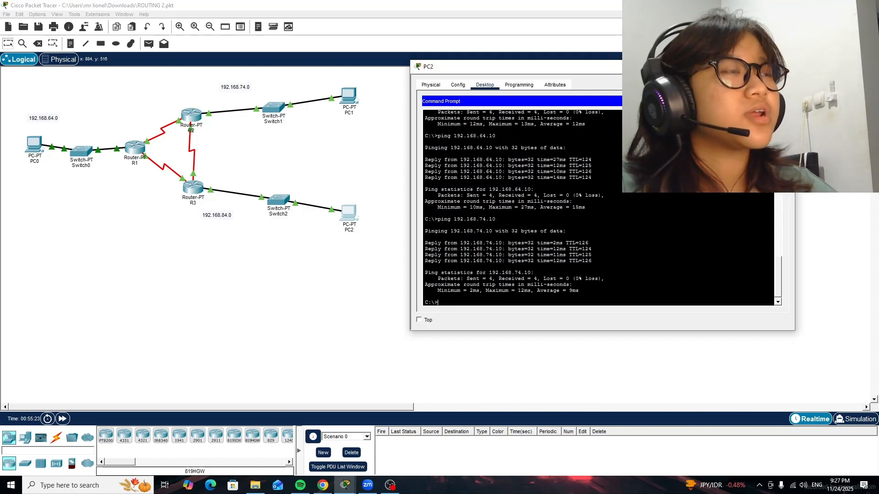
{"action": "left_click", "coordinate": [784, 67]}
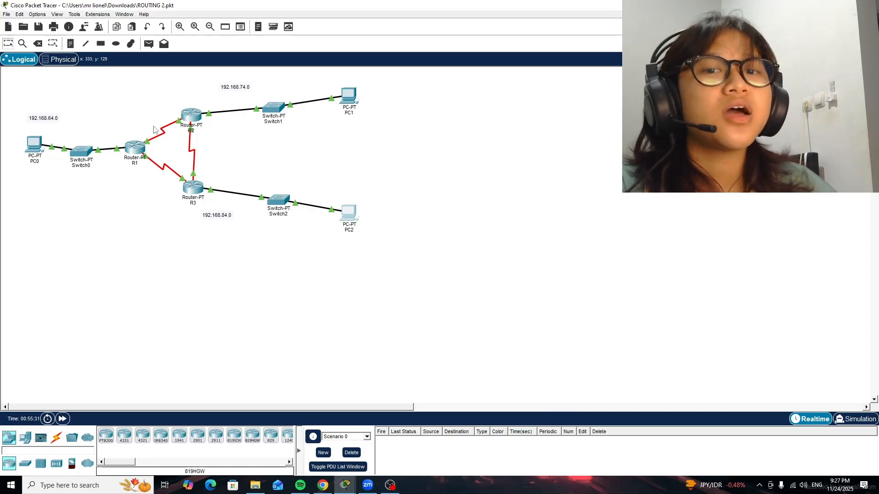
- Switch to Simulation mode and ping 192.168.84.10 from PC0's command prompt
{"action": "left_click", "coordinate": [855, 419]}
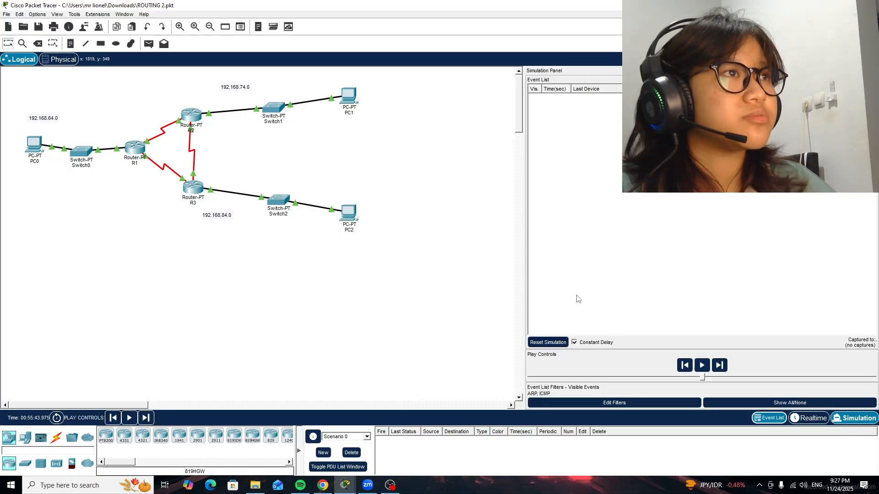
{"action": "left_click", "coordinate": [33, 146]}
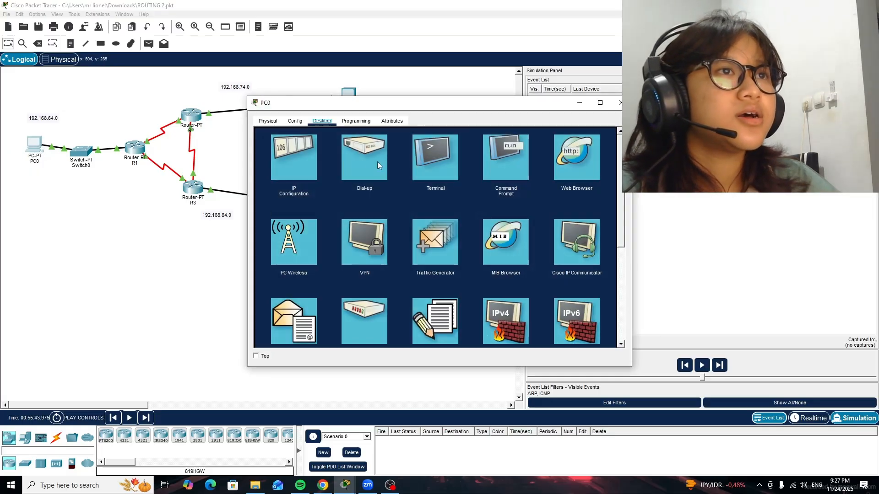
{"action": "left_click", "coordinate": [522, 151]}
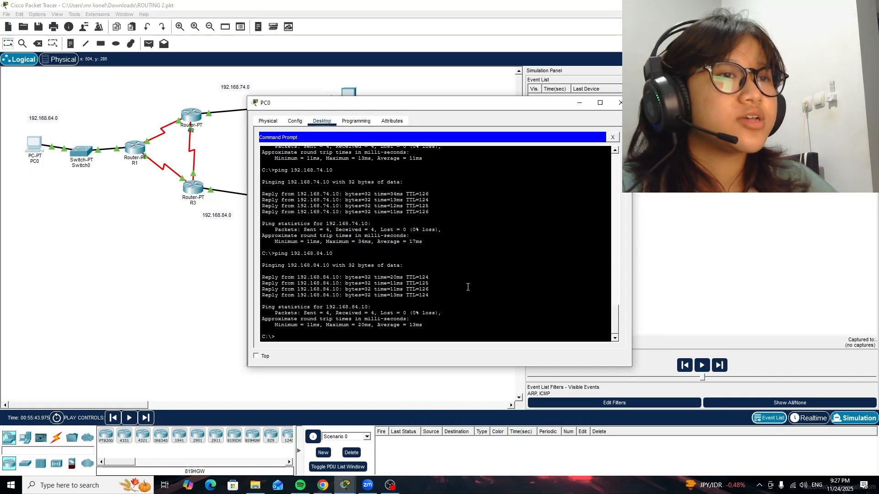
{"action": "key", "text": "Up"}
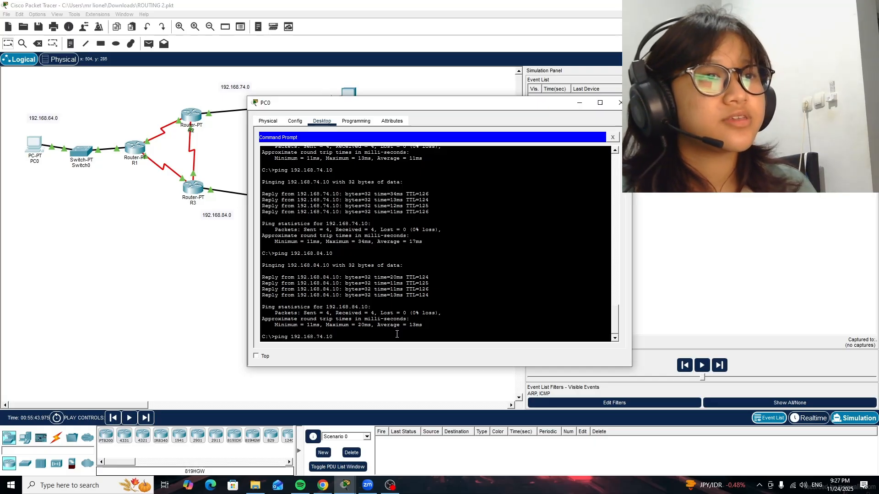
{"action": "key", "text": "Return"}
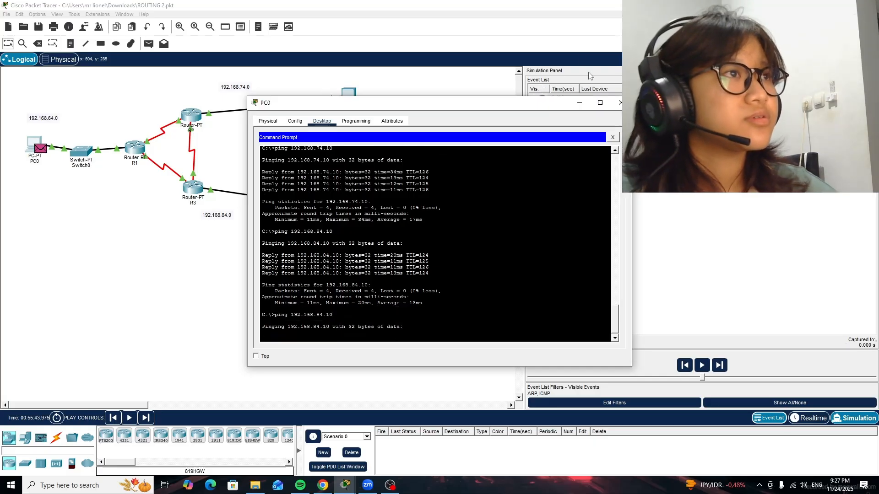
- Play the simulation, trace the ICMP packet's path from PC0 to PC2 and back, and pause the playback
{"action": "left_click", "coordinate": [718, 354]}
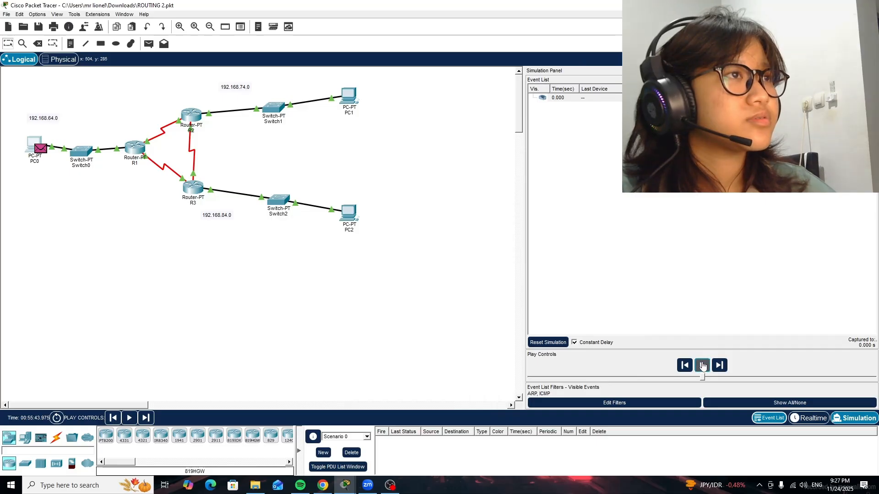
{"action": "left_click", "coordinate": [701, 362]}
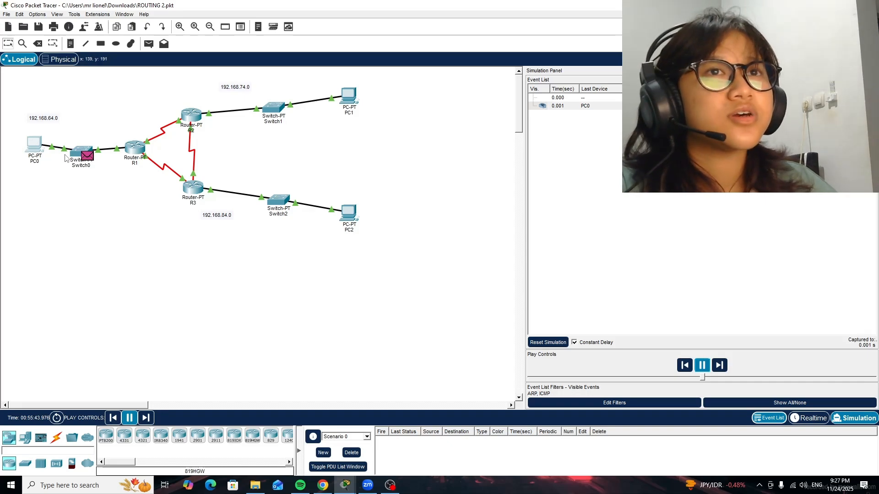
{"action": "mouse_move", "coordinate": [86, 164]}
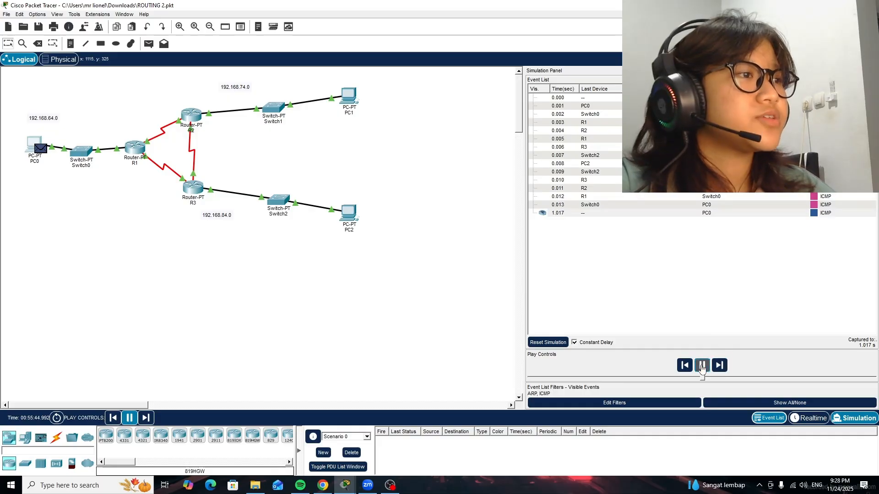
{"action": "left_click", "coordinate": [719, 365]}
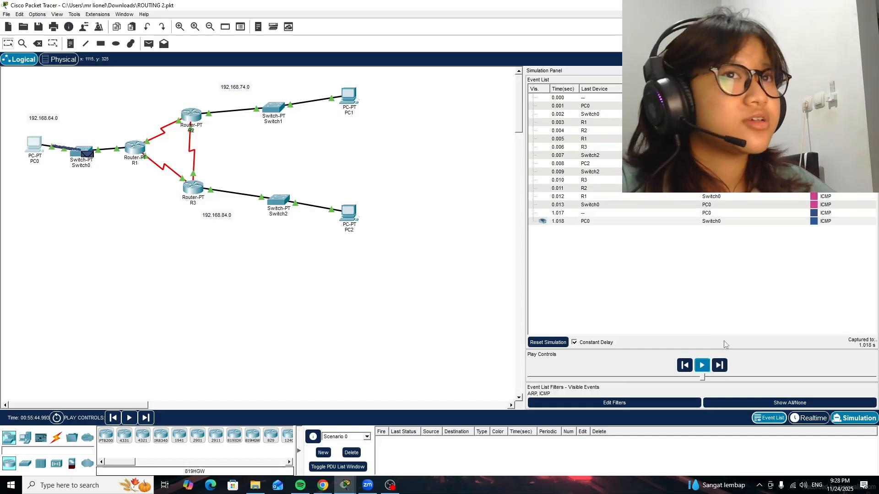
{"action": "left_click", "coordinate": [704, 366]}
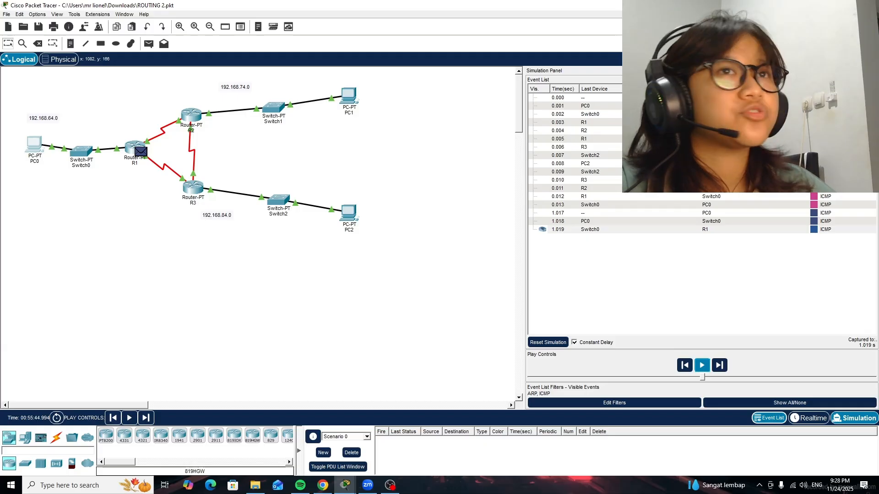
- Return to Realtime mode and turn off router R1's Serial2/0 port to break its link to R2
{"action": "left_click", "coordinate": [874, 70]}
{"action": "left_click", "coordinate": [800, 406]}
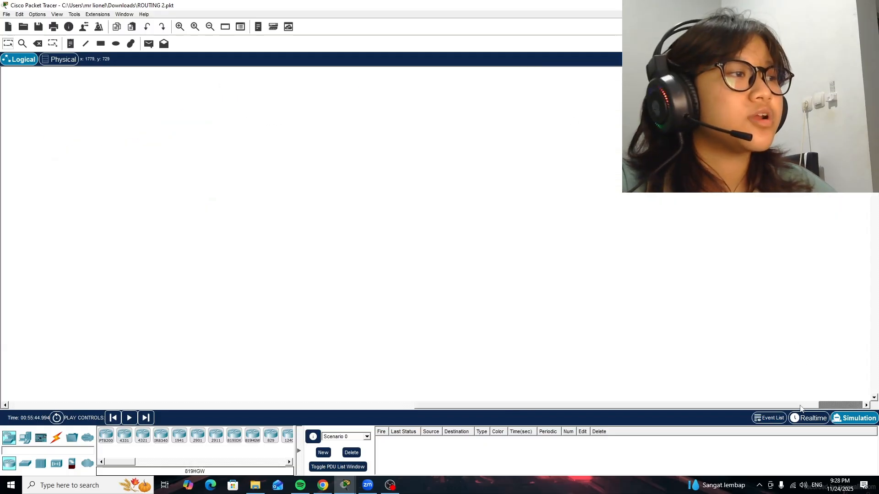
{"action": "left_click", "coordinate": [810, 417]}
{"action": "left_click_drag", "start_coordinate": [781, 408], "coordinate": [100, 390]}
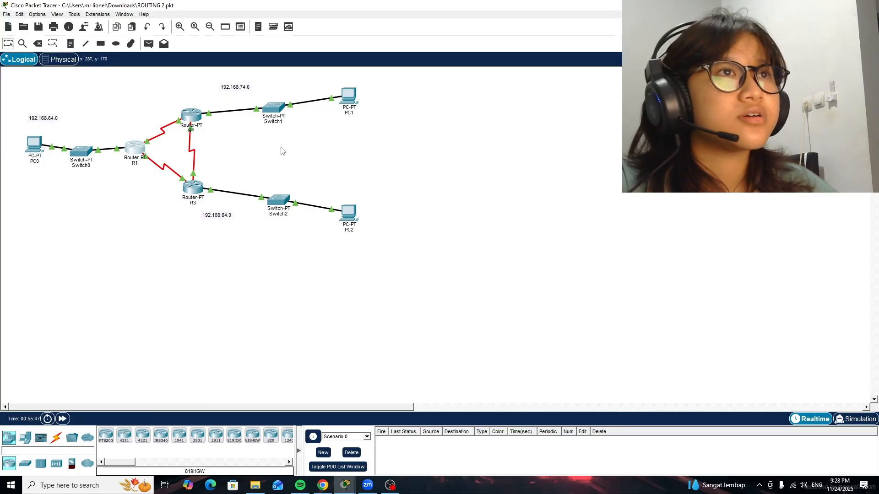
{"action": "left_click", "coordinate": [134, 147]}
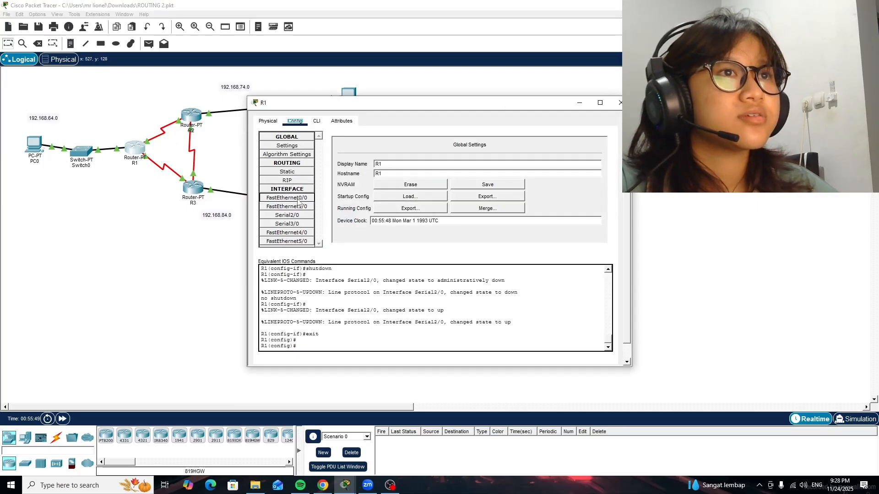
{"action": "left_click", "coordinate": [298, 215]}
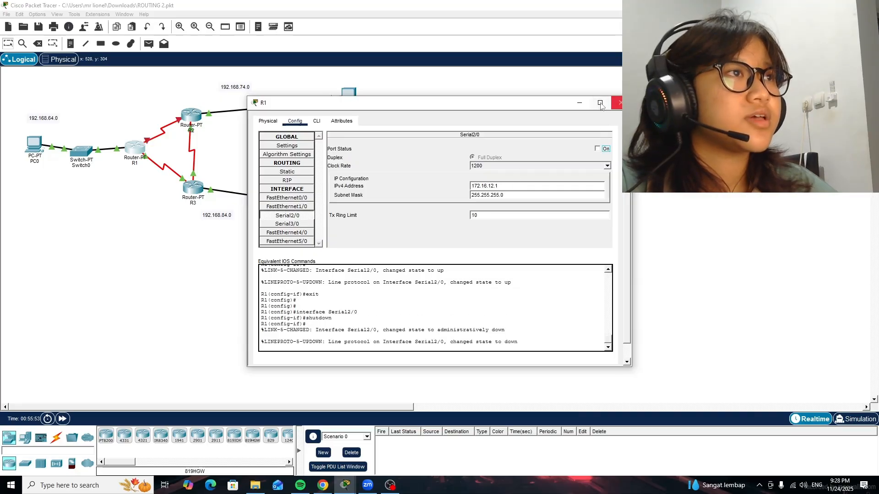
{"action": "left_click", "coordinate": [577, 103]}
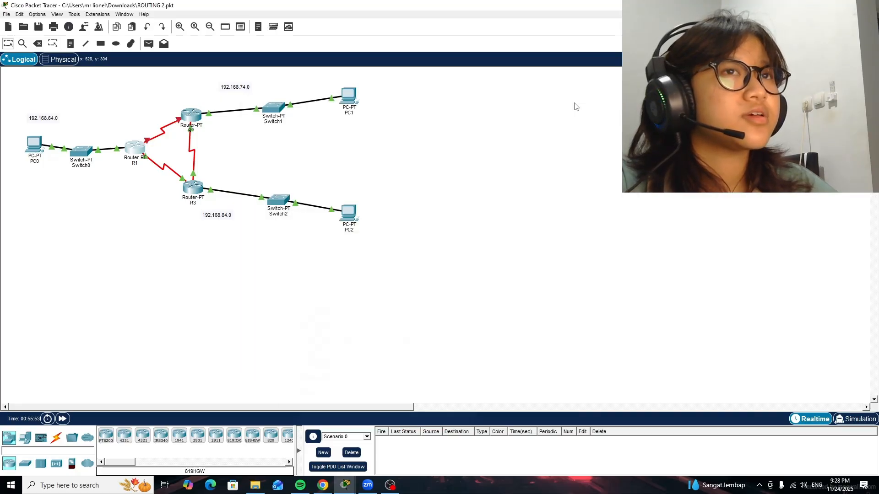
- With the R1–R2 link down, ping 192.168.74.10 and 192.168.84.10 from PC0's command prompt, and close the PC0 window
{"action": "left_click", "coordinate": [34, 145]}
{"action": "scroll", "coordinate": [498, 253], "scroll_direction": "down", "scroll_amount": 3}
{"action": "scroll", "coordinate": [498, 253], "scroll_direction": "down", "scroll_amount": 8}
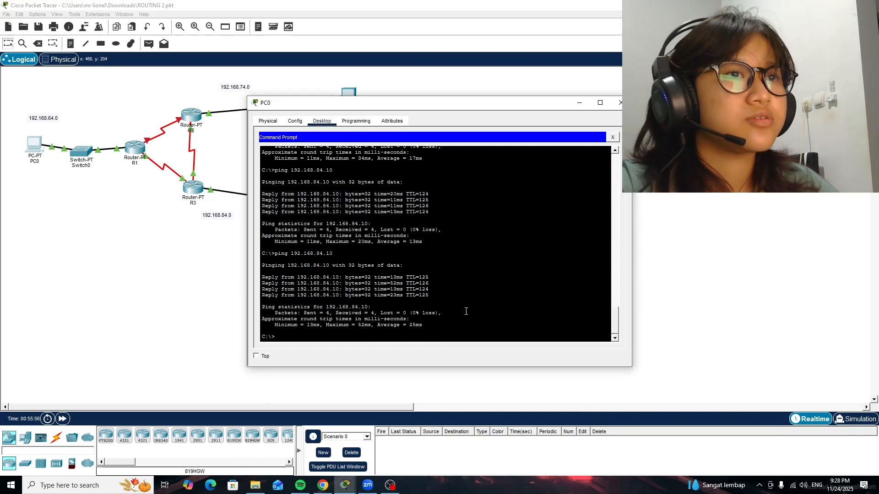
{"action": "type", "text": "ping 192.168.74.10"}
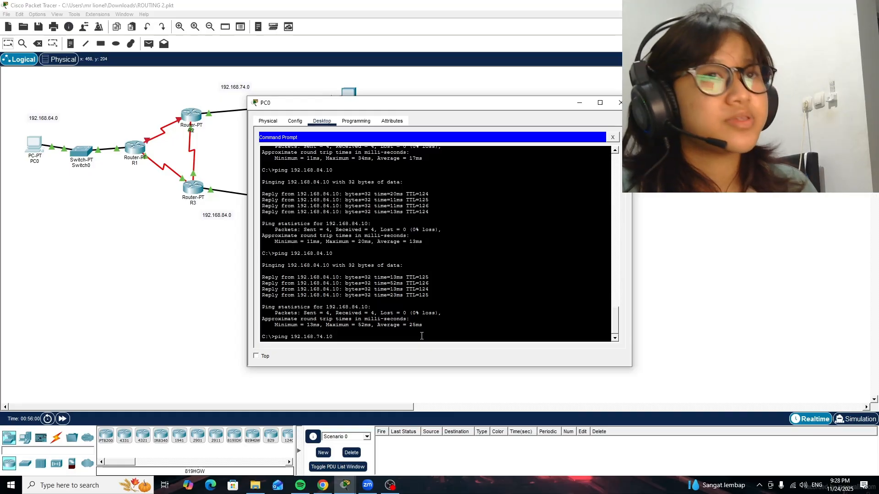
{"action": "key", "text": "Return"}
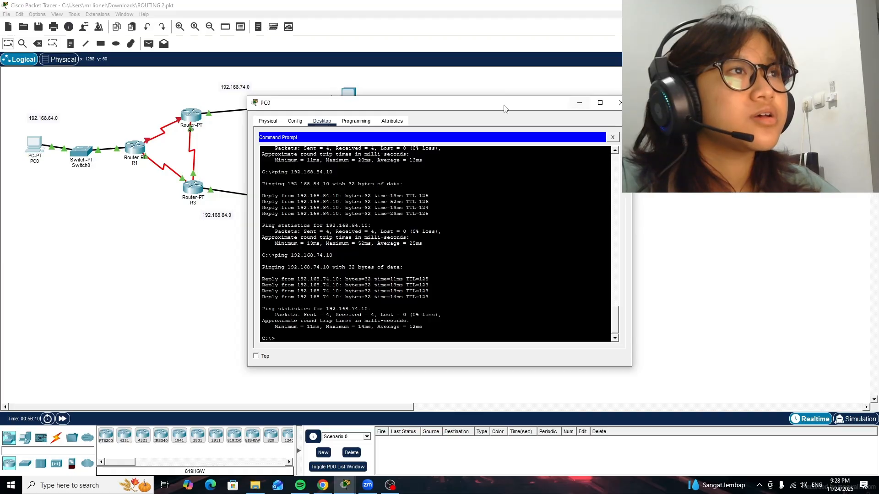
{"action": "left_click_drag", "start_coordinate": [504, 105], "coordinate": [698, 62]}
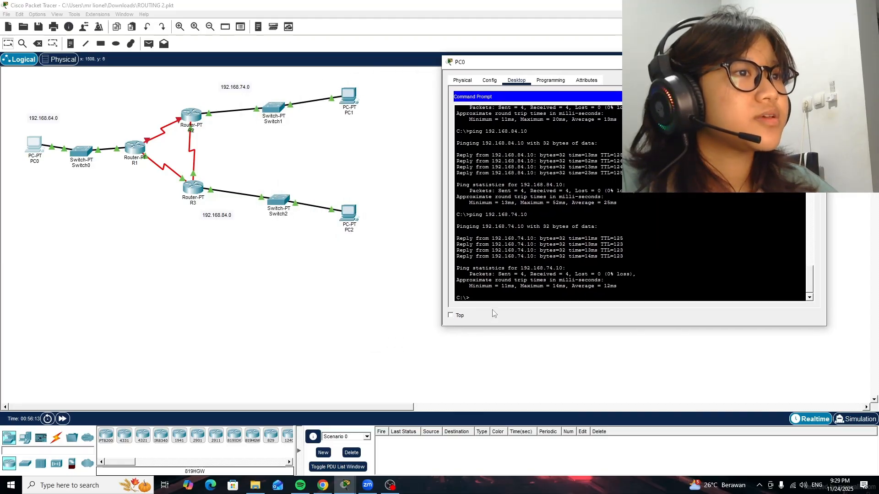
{"action": "type", "text": "ping 192.168.84.10"}
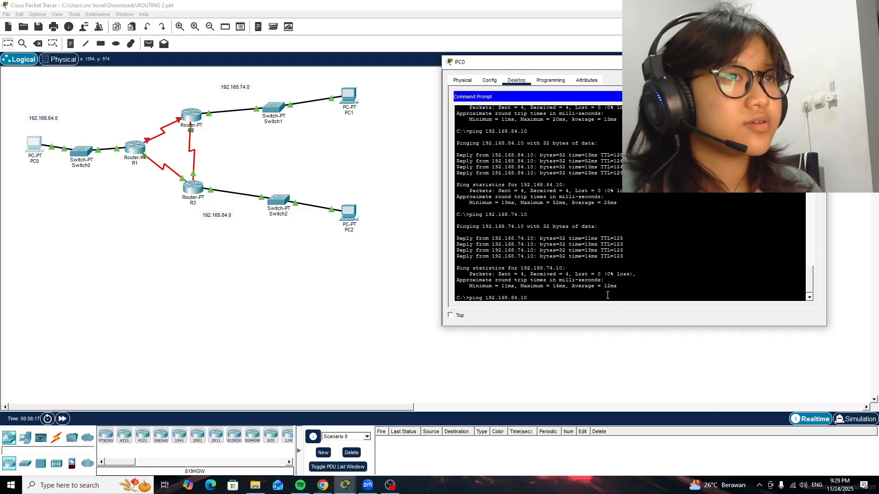
{"action": "key", "text": "Return"}
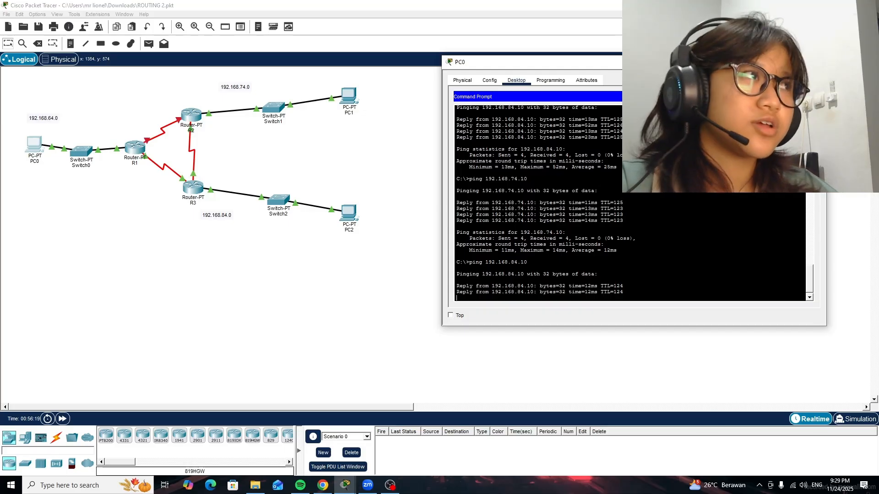
{"action": "left_click", "coordinate": [815, 63]}
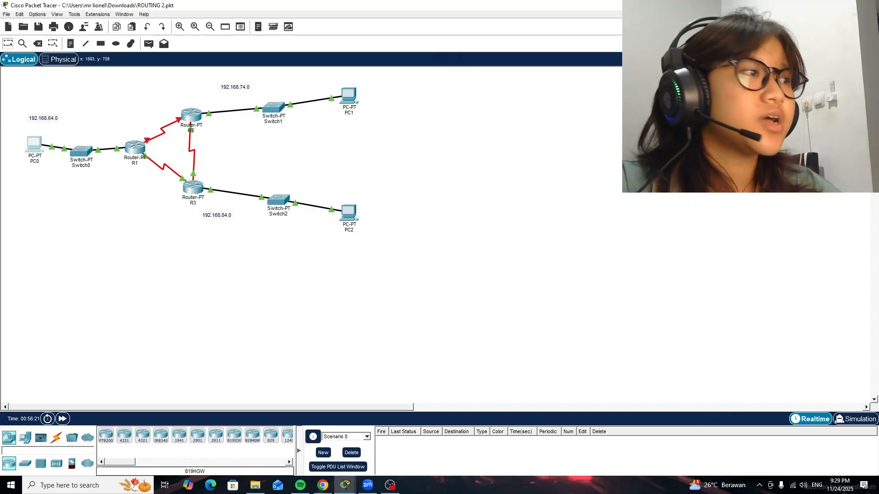
- Switch to Simulation mode and ping 192.168.74.10 from PC0's command prompt
{"action": "left_click", "coordinate": [855, 419]}
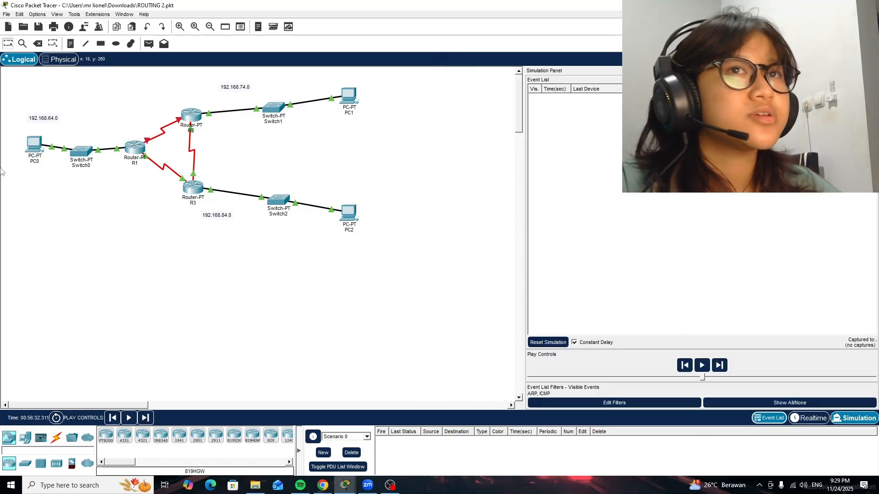
{"action": "left_click", "coordinate": [36, 145]}
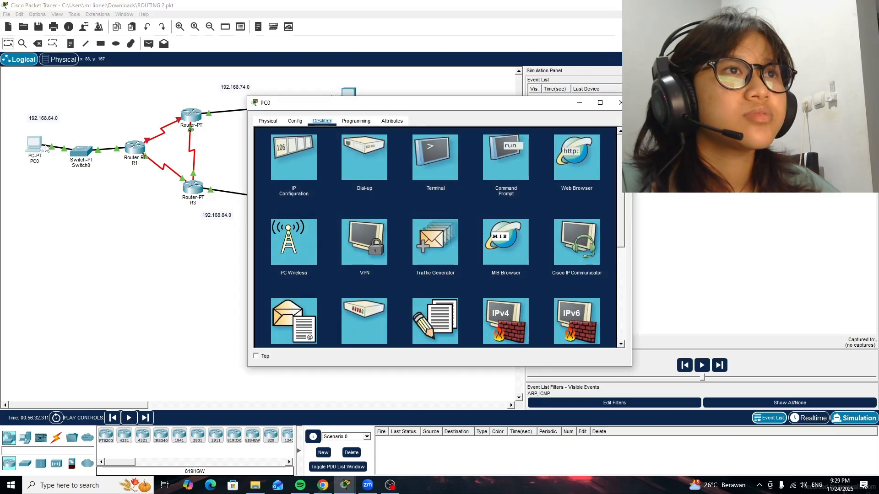
{"action": "left_click", "coordinate": [505, 157]}
{"action": "scroll", "coordinate": [339, 277], "scroll_direction": "down", "scroll_amount": 10}
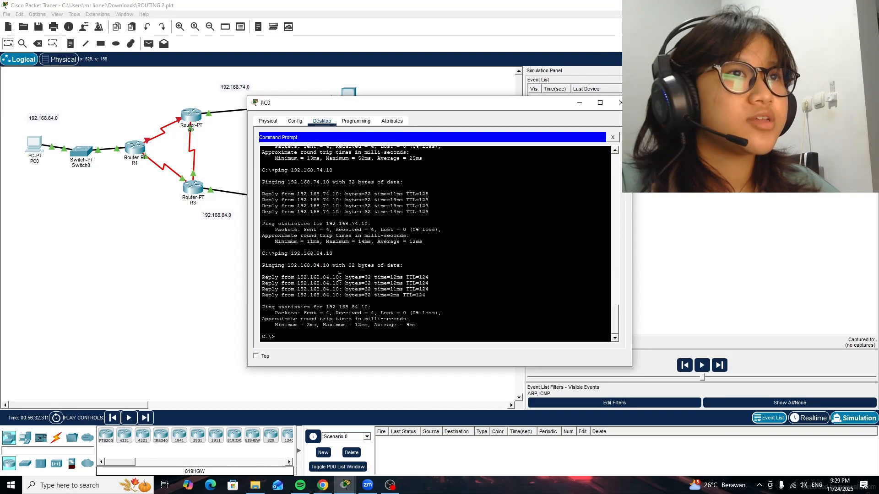
{"action": "key", "text": "Up"}
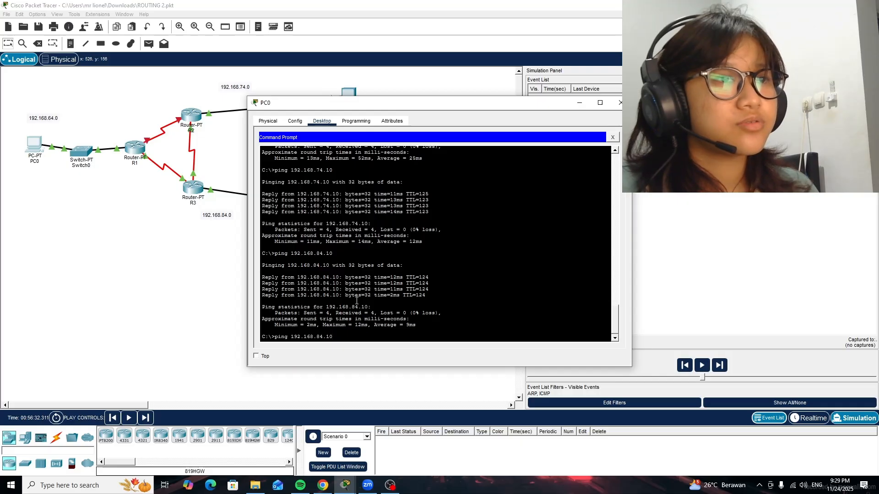
{"action": "key", "text": "Up"}
{"action": "key", "text": "Return"}
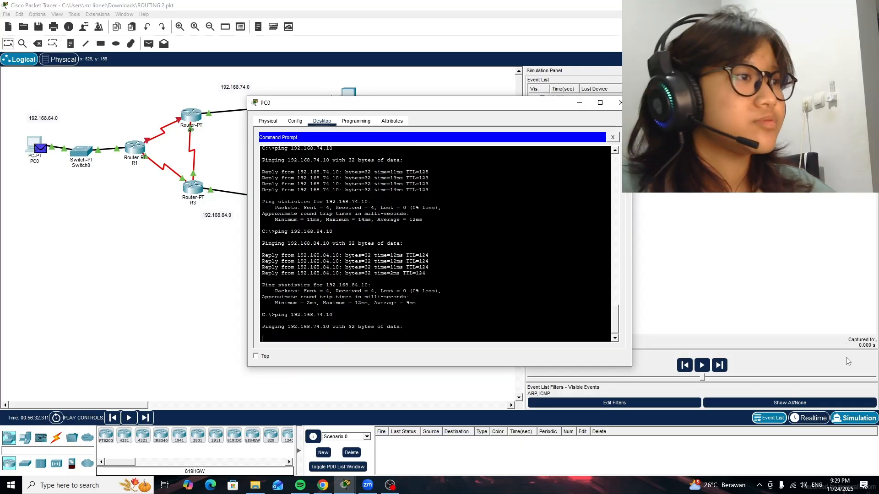
- Play the simulation, trace the ICMP packet's path from PC0 to PC1 and back around the broken link, and pause the playback
{"action": "left_click", "coordinate": [702, 365]}
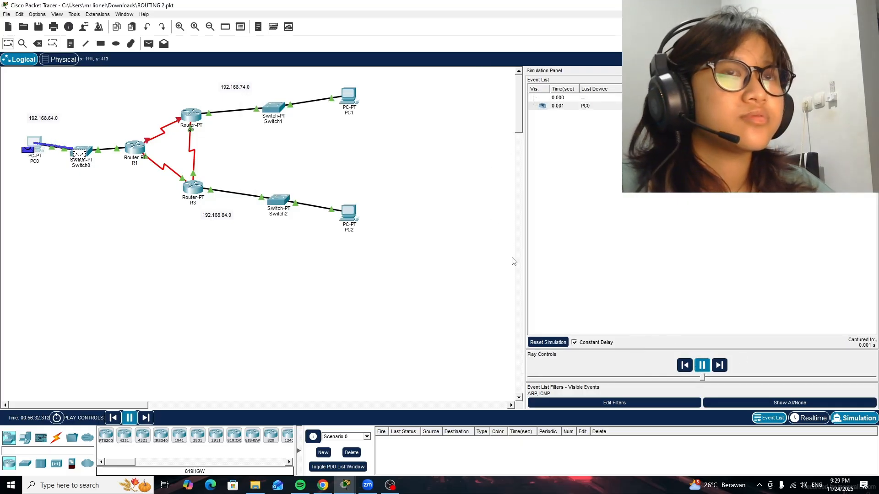
{"action": "left_click", "coordinate": [719, 367]}
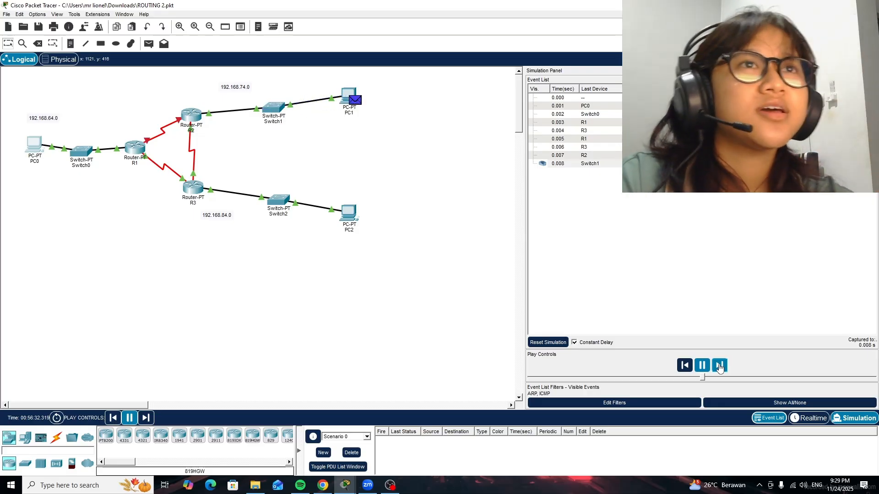
{"action": "left_click", "coordinate": [719, 368]}
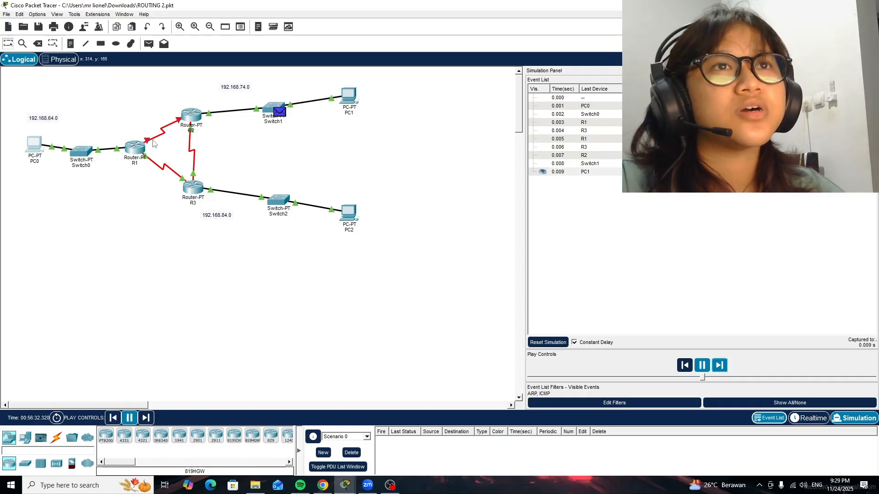
{"action": "left_click_drag", "start_coordinate": [147, 101], "coordinate": [172, 144]}
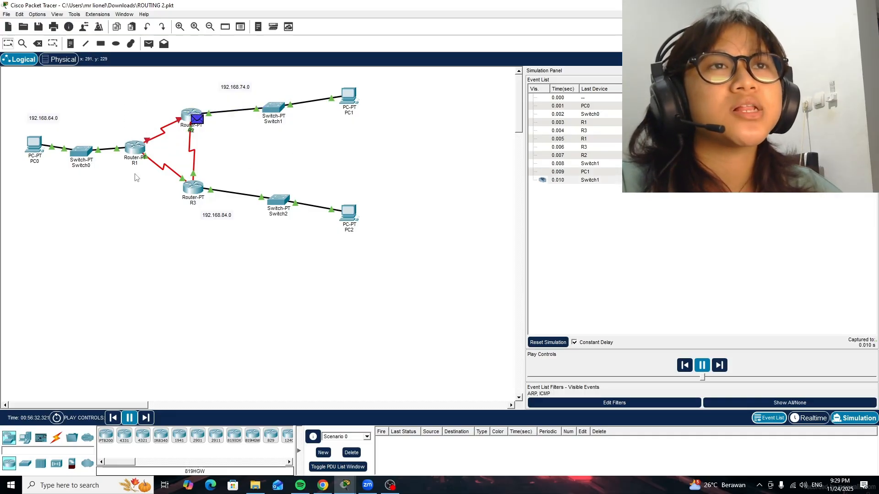
{"action": "left_click_drag", "start_coordinate": [132, 174], "coordinate": [214, 206]}
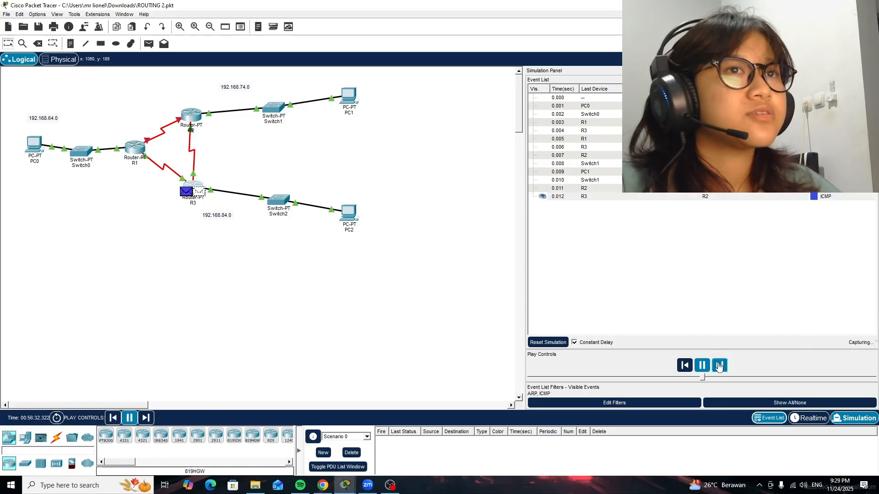
{"action": "left_click", "coordinate": [702, 367]}
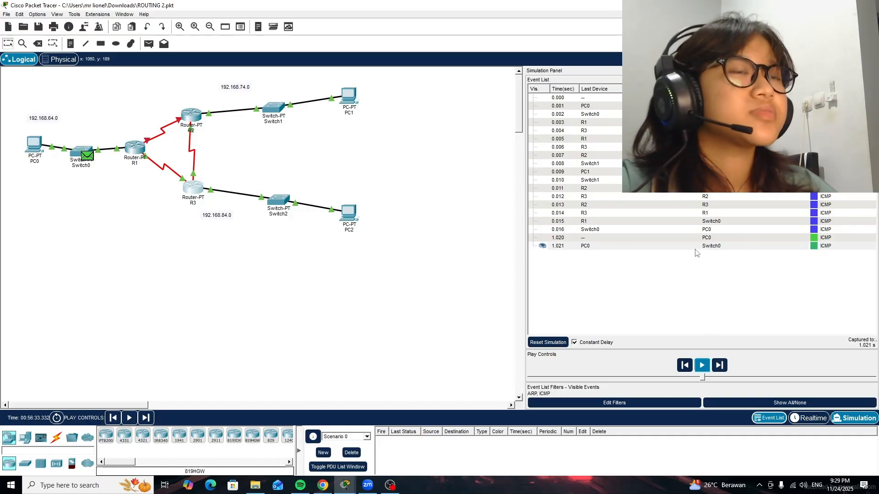
- Turn router R1's Serial2/0 port back on
{"action": "left_click", "coordinate": [125, 151]}
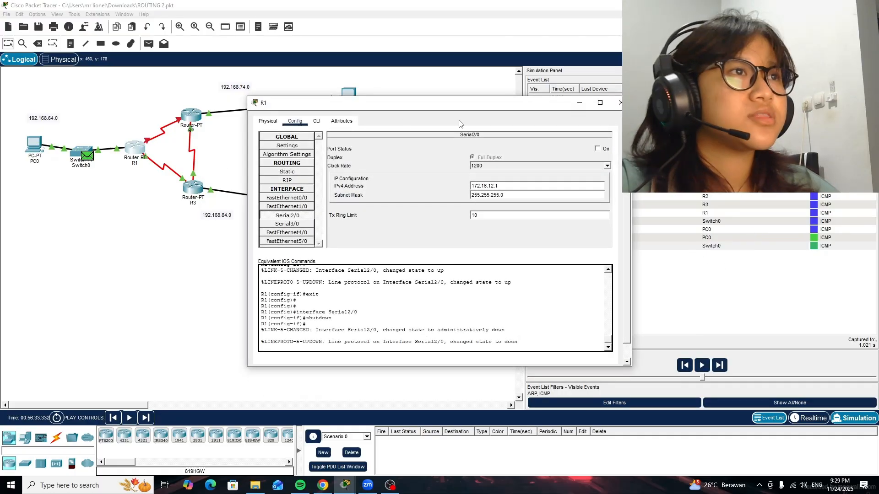
{"action": "left_click", "coordinate": [605, 151]}
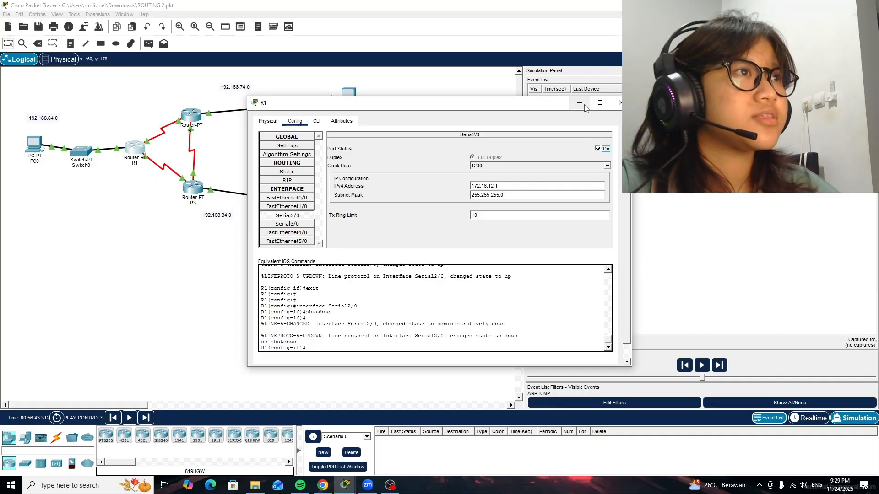
- Return to Realtime mode, turn off router R2's Serial3/0 port to break the R2–R3 link, and close the router window
{"action": "left_click", "coordinate": [620, 102]}
{"action": "left_click", "coordinate": [808, 418]}
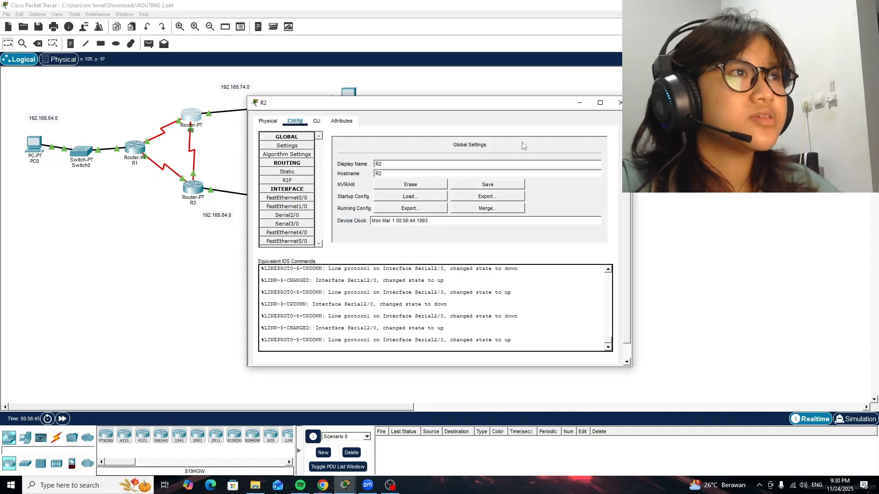
{"action": "left_click", "coordinate": [292, 224]}
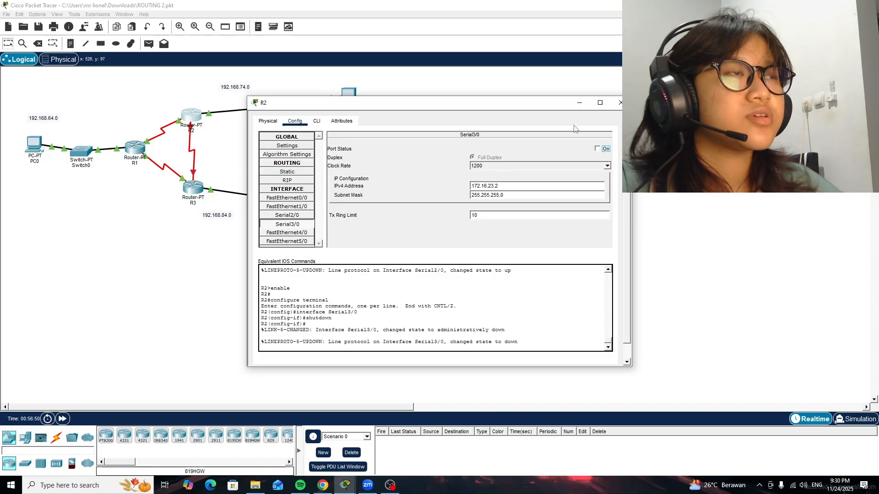
{"action": "left_click", "coordinate": [620, 102]}
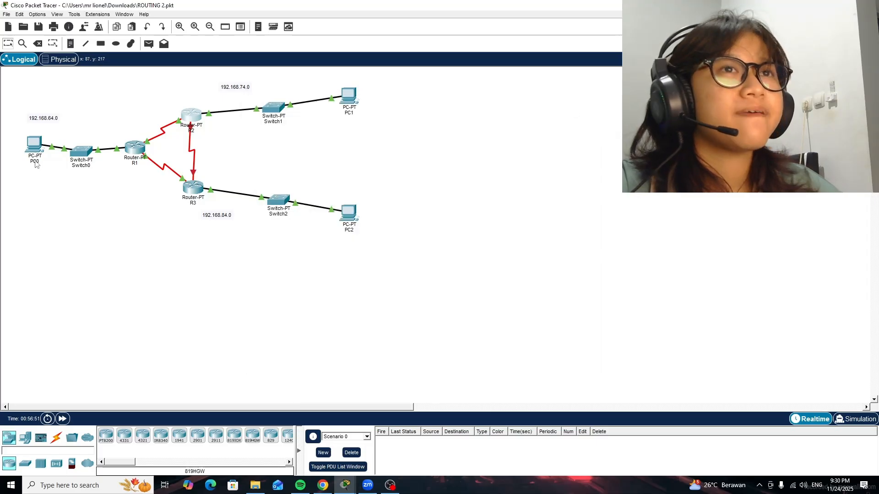
- With the R2–R3 link down, ping 192.168.84.10 from PC1's command prompt
{"action": "left_click", "coordinate": [350, 108]}
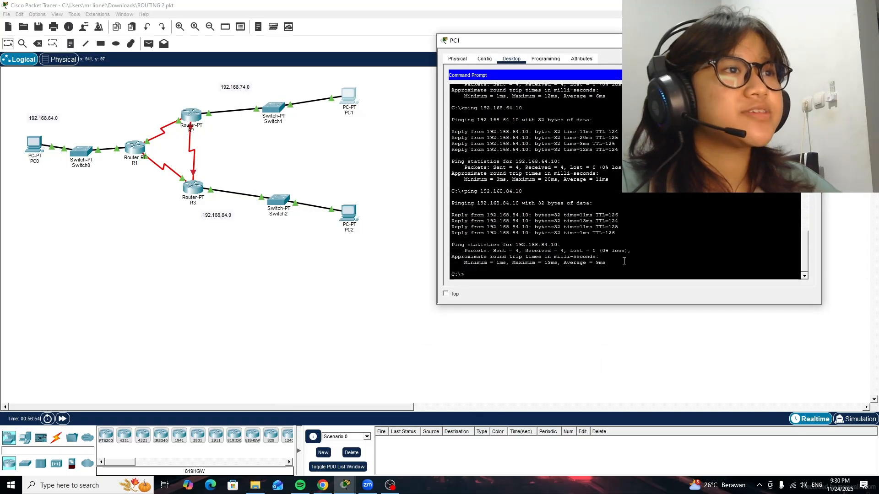
{"action": "key", "text": "Up"}
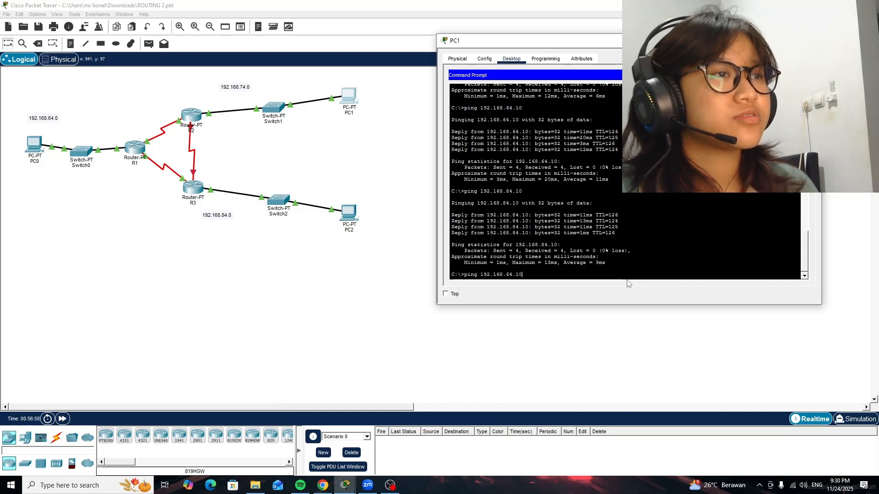
{"action": "key", "text": "Return"}
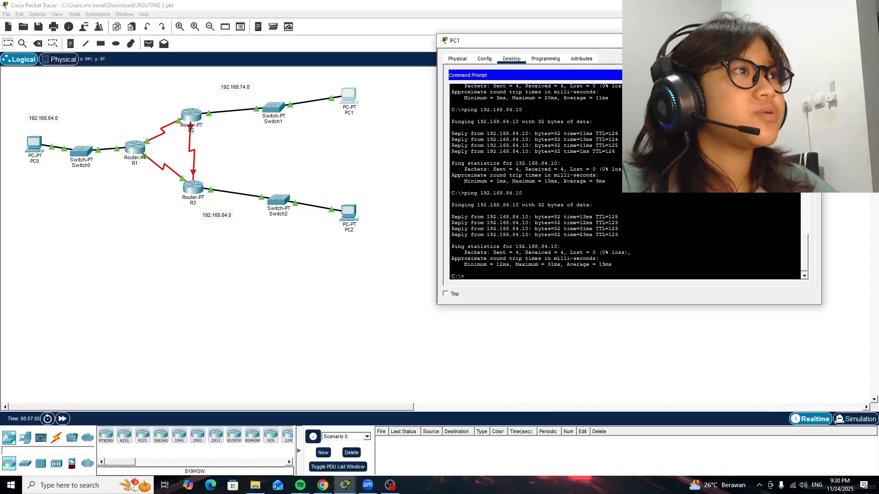
- Switch to Simulation mode and ping 192.168.84.10 from PC1's command prompt
{"action": "left_click_drag", "start_coordinate": [679, 45], "coordinate": [396, 36]}
{"action": "left_click", "coordinate": [855, 419]}
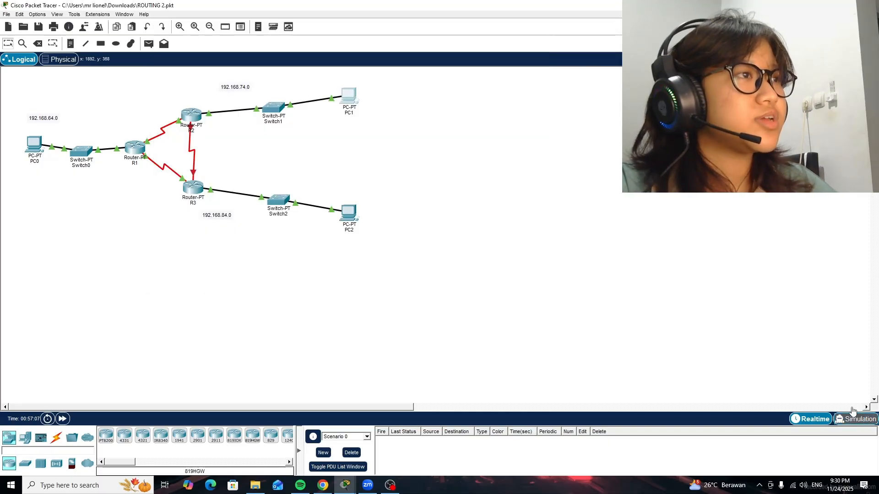
{"action": "left_click", "coordinate": [349, 95]}
{"action": "key", "text": "Up"}
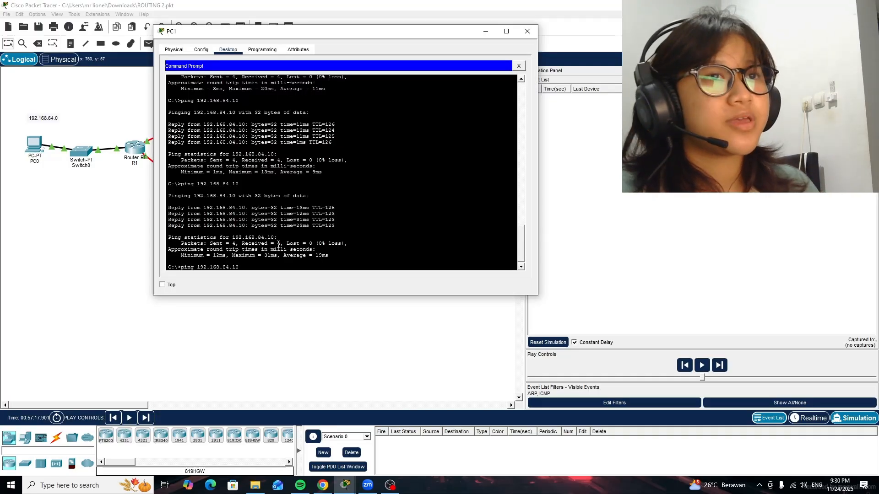
{"action": "key", "text": "Return"}
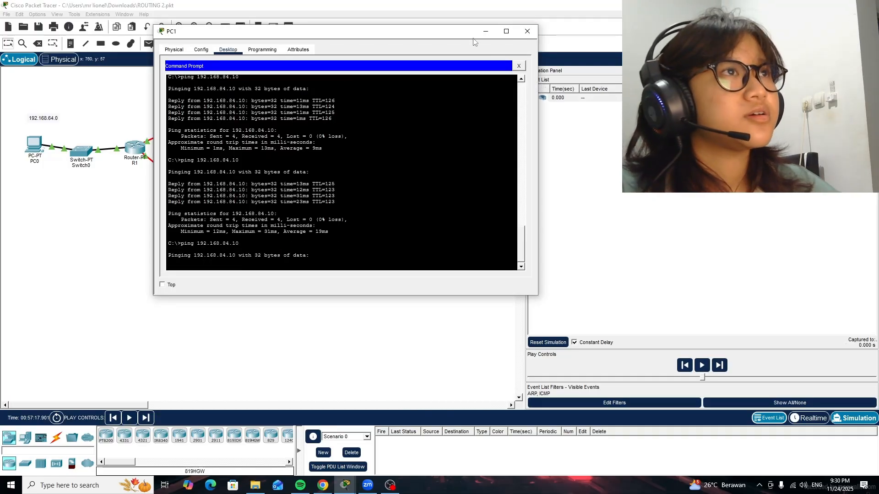
- Play the simulation, trace the ICMP packet's path from PC1 to PC2 and back around the broken link, and pause the playback
{"action": "left_click", "coordinate": [486, 31]}
{"action": "left_click", "coordinate": [701, 364]}
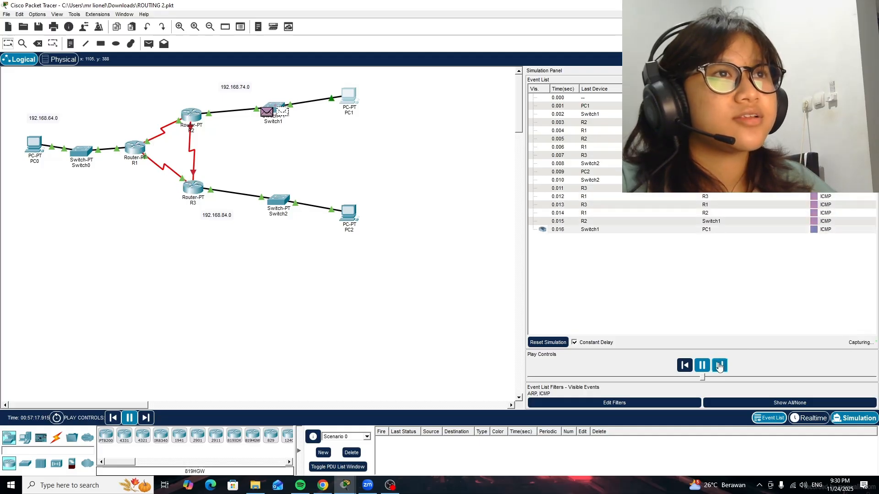
{"action": "left_click", "coordinate": [703, 366]}
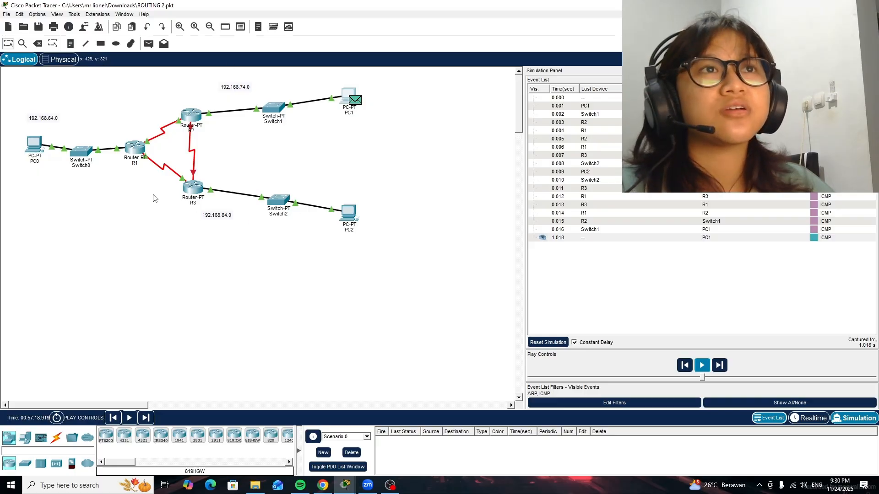
{"action": "mouse_move", "coordinate": [347, 233]}
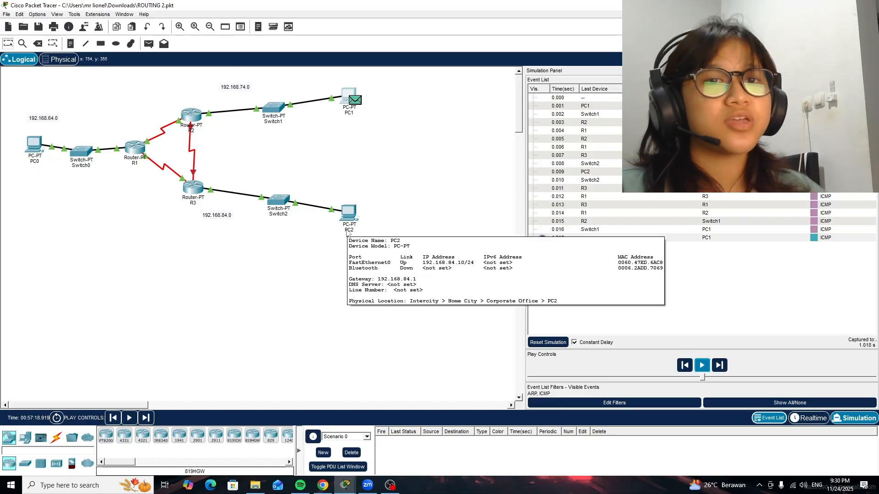